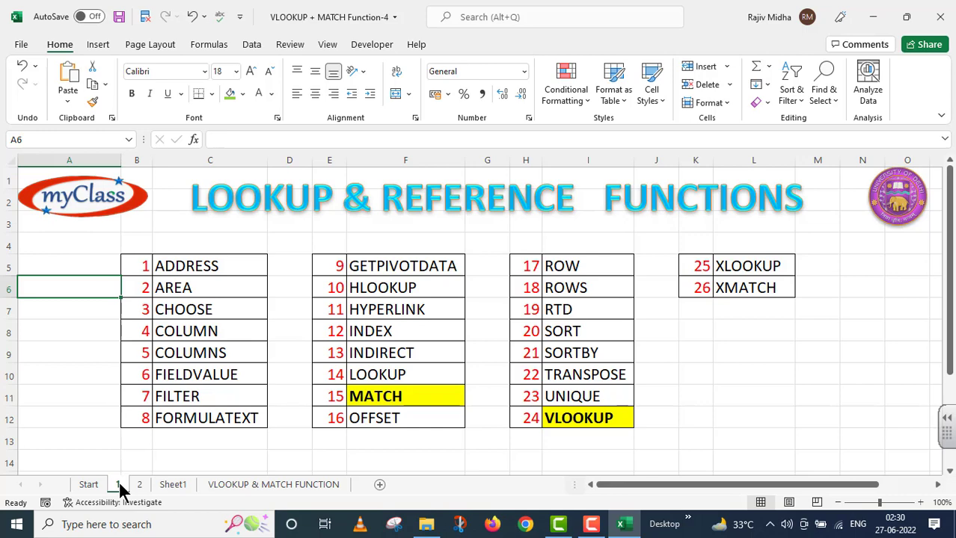
On the VLOOKUP & MATCH FUNCTION sheet, add list data validation to cell P3 with source =$A$3:$A$12
{"action": "left_click", "coordinate": [139, 485]}
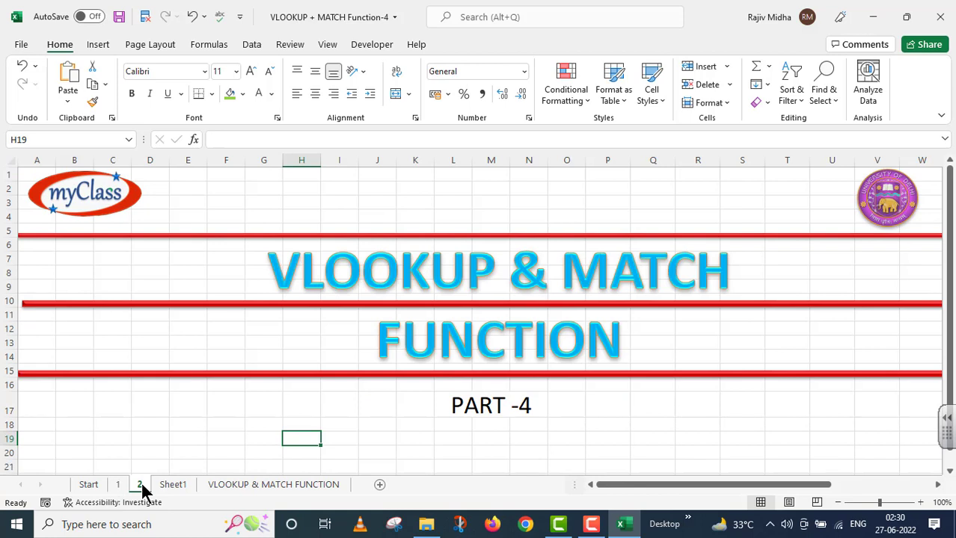
{"action": "left_click", "coordinate": [252, 486]}
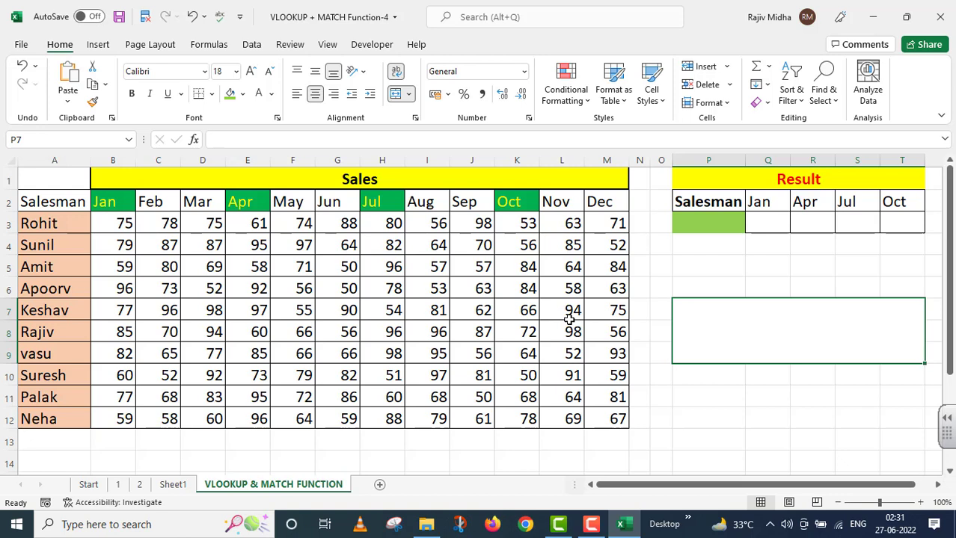
{"action": "left_click", "coordinate": [716, 219]}
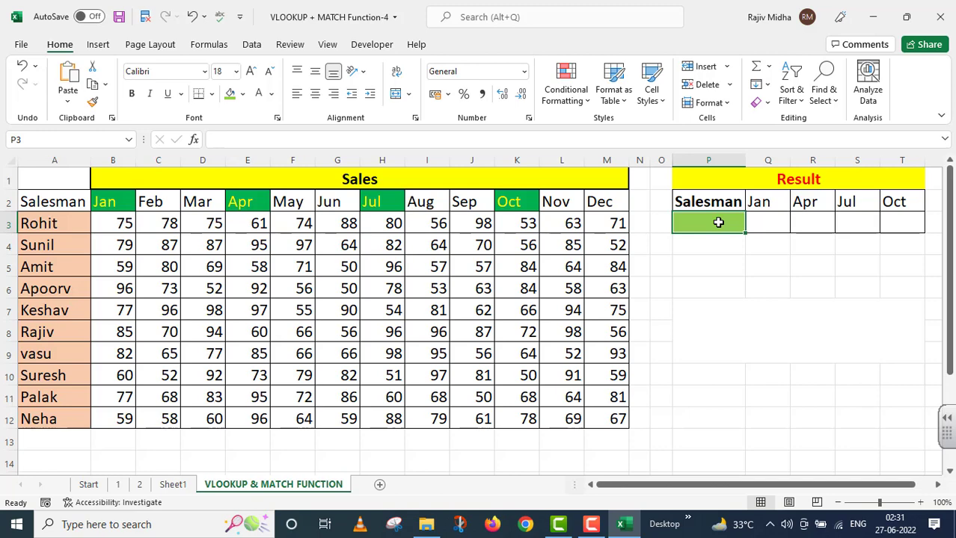
{"action": "left_click", "coordinate": [247, 46]}
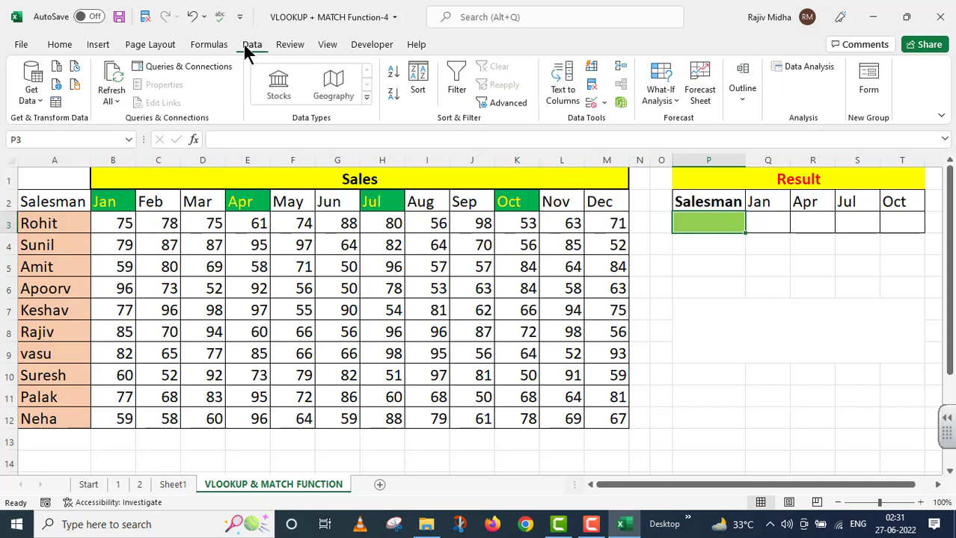
{"action": "left_click", "coordinate": [603, 102]}
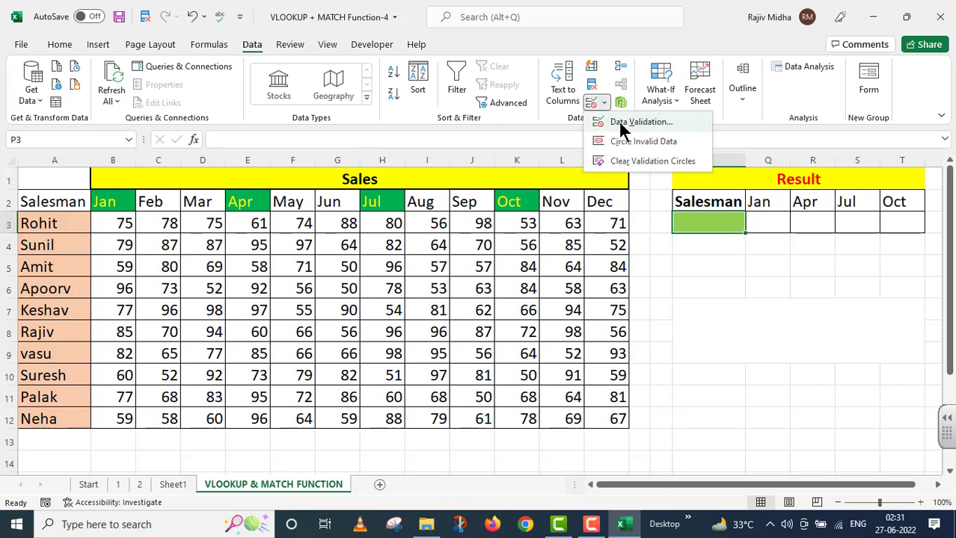
{"action": "left_click", "coordinate": [620, 124]}
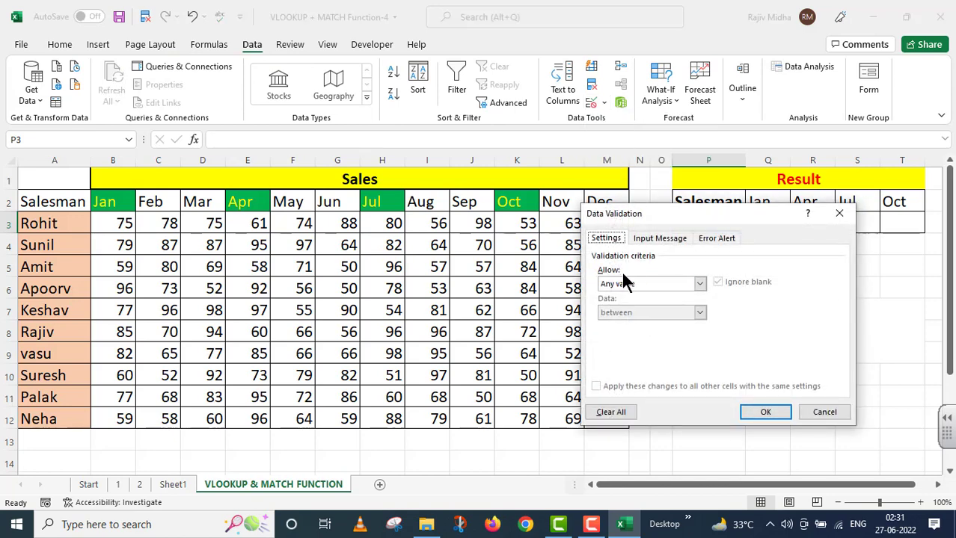
{"action": "left_click", "coordinate": [700, 284]}
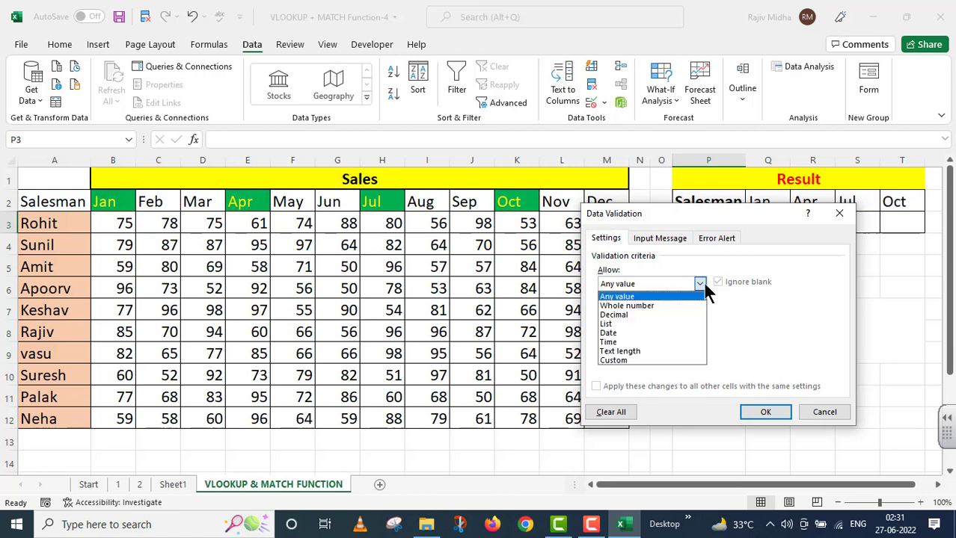
{"action": "left_click", "coordinate": [621, 324]}
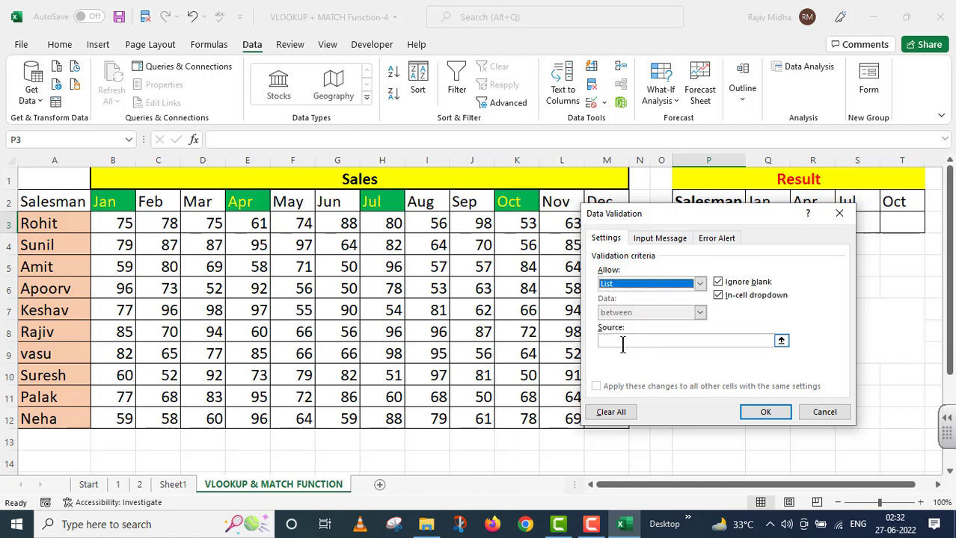
{"action": "left_click", "coordinate": [620, 341]}
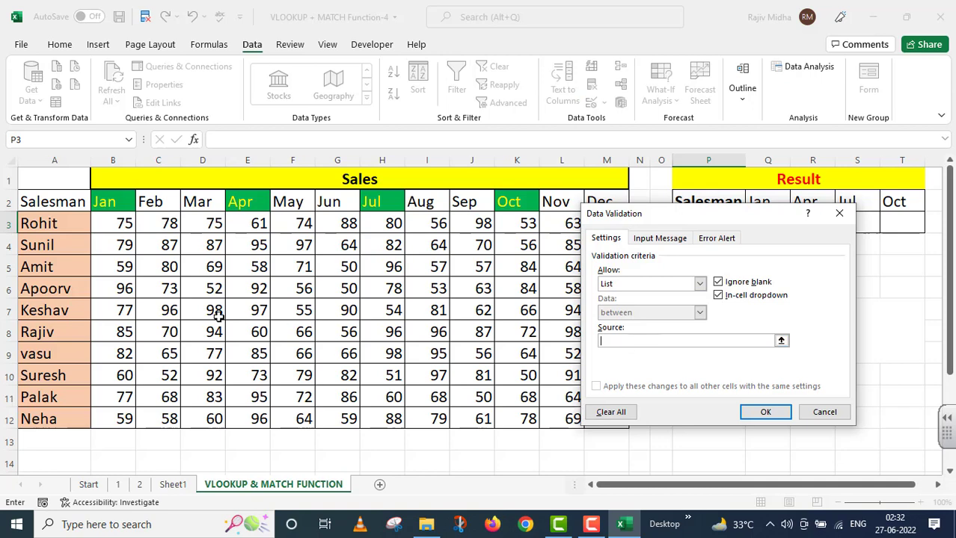
{"action": "left_click_drag", "start_coordinate": [47, 223], "coordinate": [43, 419]}
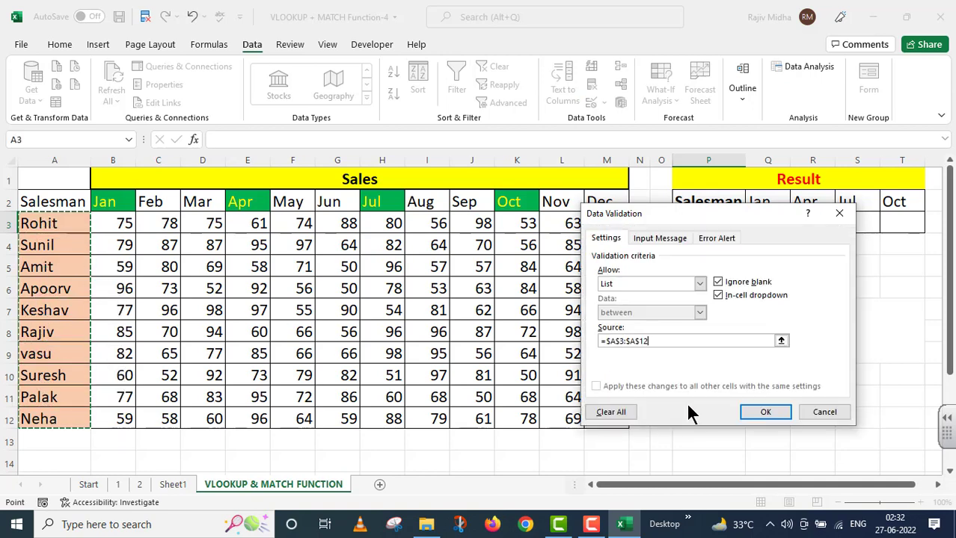
{"action": "left_click", "coordinate": [751, 412]}
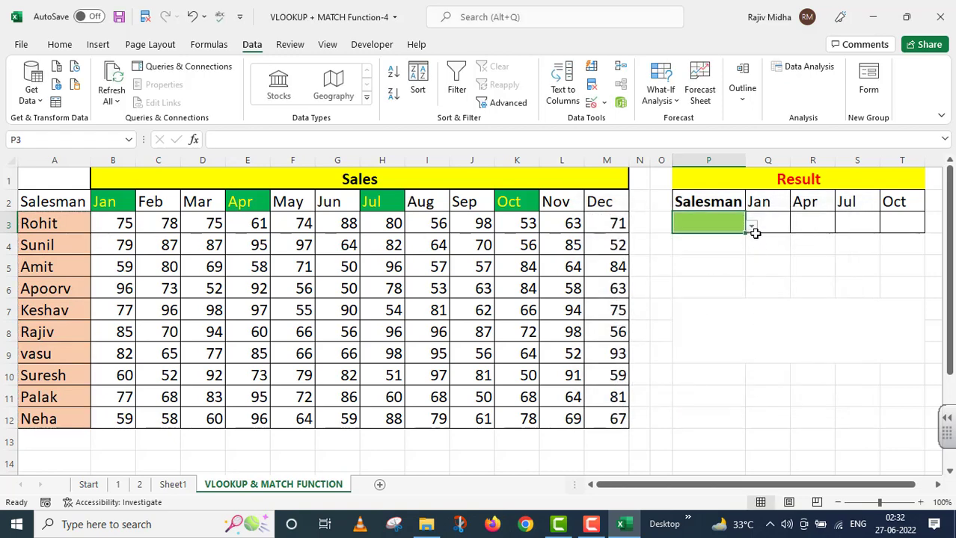
Try the drop-down in P3 by choosing the third salesman, and switch the selection to the second salesman
{"action": "left_click", "coordinate": [752, 228]}
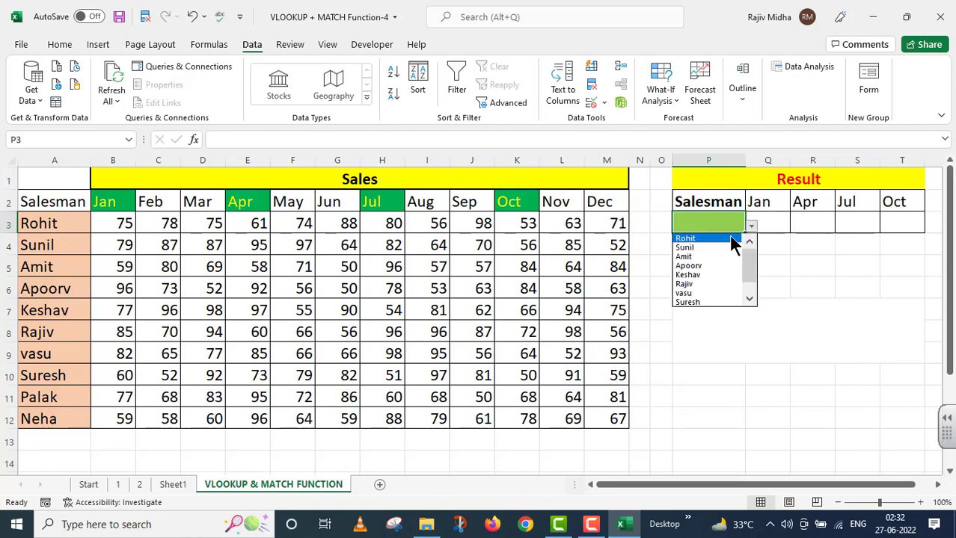
{"action": "left_click", "coordinate": [698, 257]}
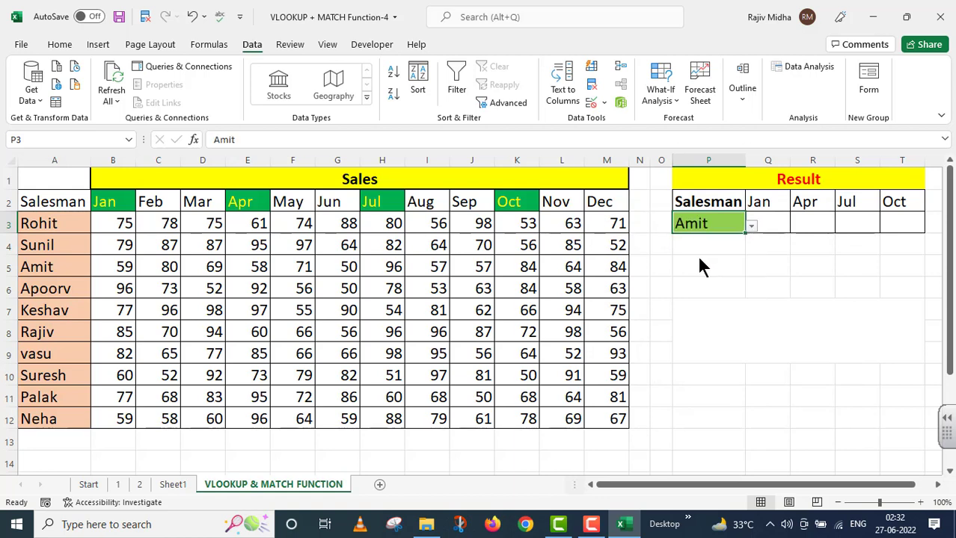
{"action": "left_click", "coordinate": [751, 228]}
{"action": "left_click", "coordinate": [753, 227]}
{"action": "left_click", "coordinate": [751, 227]}
{"action": "scroll", "coordinate": [708, 277], "scroll_direction": "up", "scroll_amount": 2}
{"action": "left_click", "coordinate": [709, 251]}
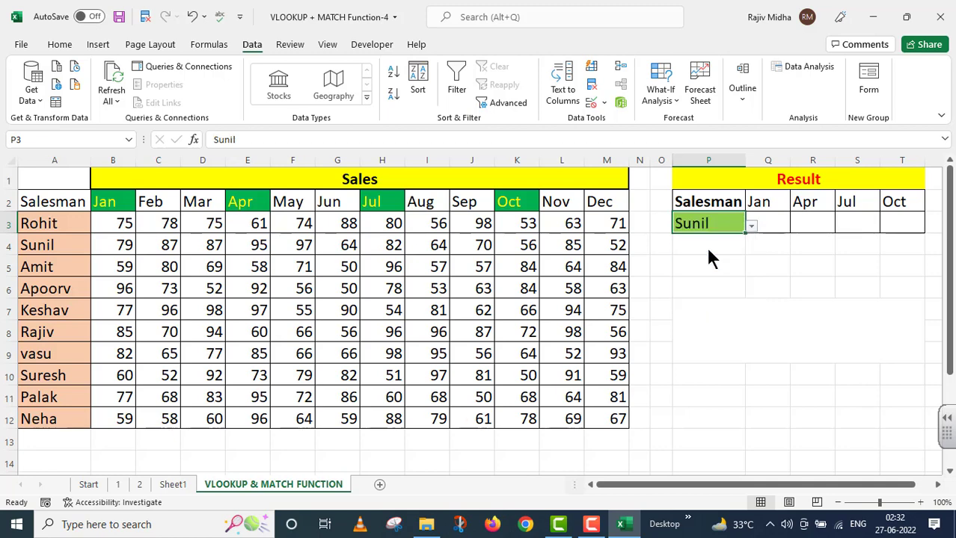
Format the salesman name in cell P3 with a white font color and bold
{"action": "left_click", "coordinate": [57, 42]}
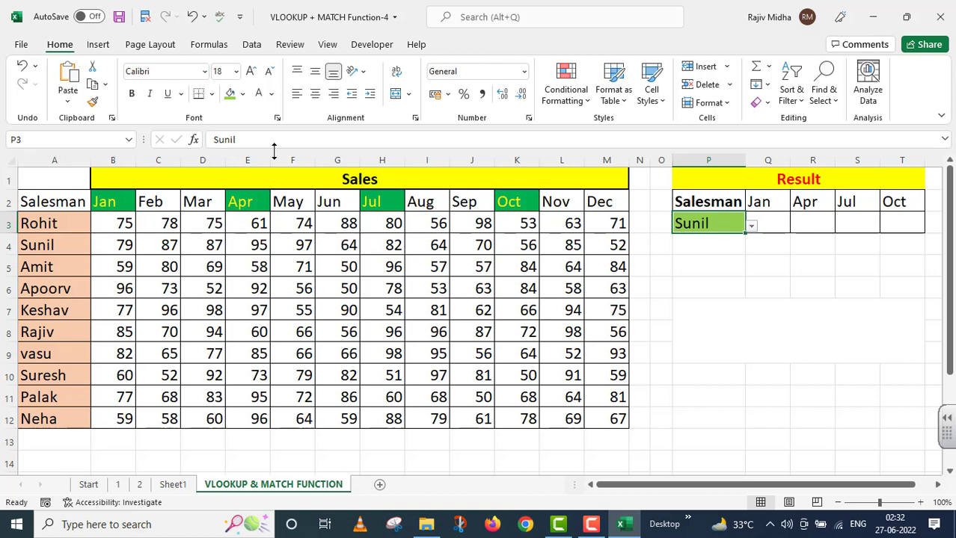
{"action": "left_click", "coordinate": [259, 91]}
{"action": "left_click", "coordinate": [689, 286]}
{"action": "left_click", "coordinate": [704, 223]}
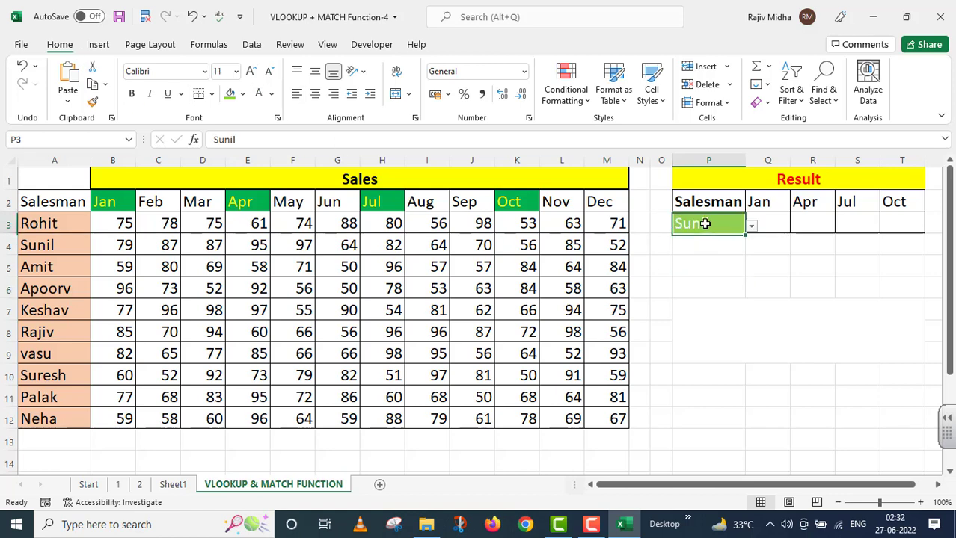
{"action": "left_click", "coordinate": [131, 95]}
{"action": "left_click", "coordinate": [737, 323]}
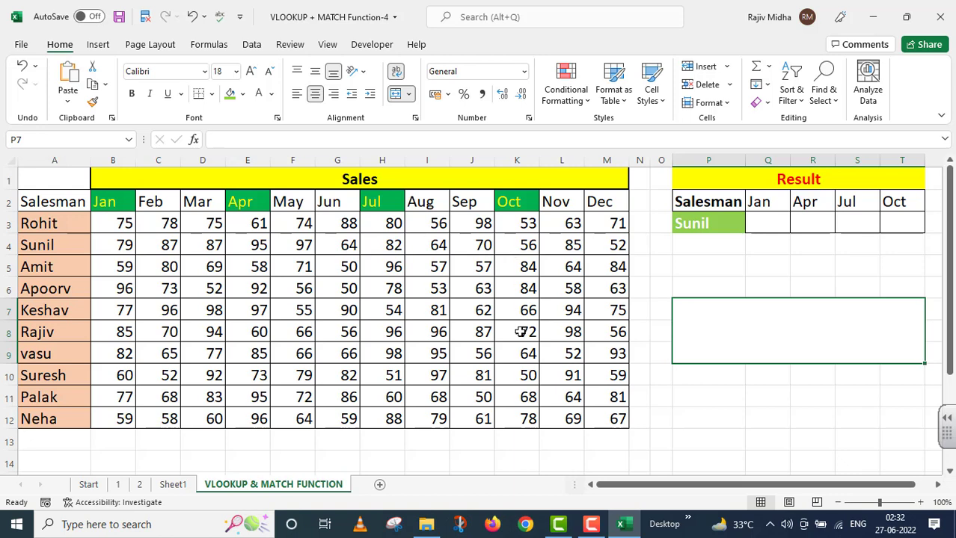
Start a VLOOKUP formula in Q3 with $P$3 as the lookup value and $A$3:$M$12 as the table array
{"action": "double_click", "coordinate": [762, 220]}
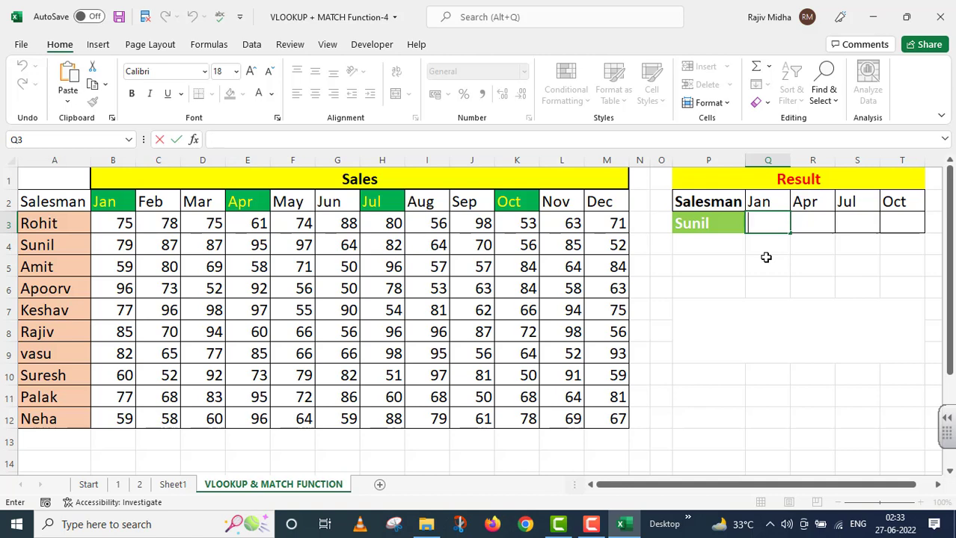
{"action": "type", "text": "=V"}
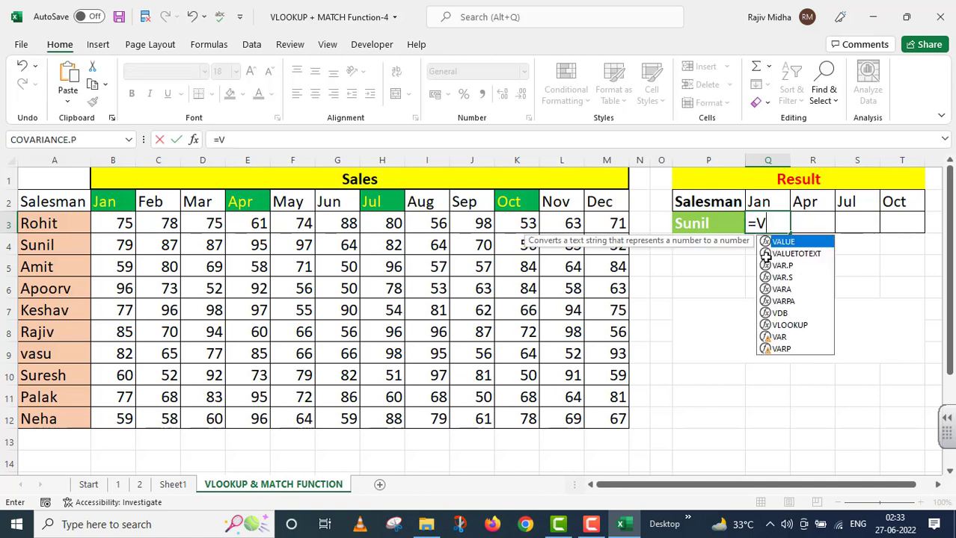
{"action": "type", "text": "LOOKUP"}
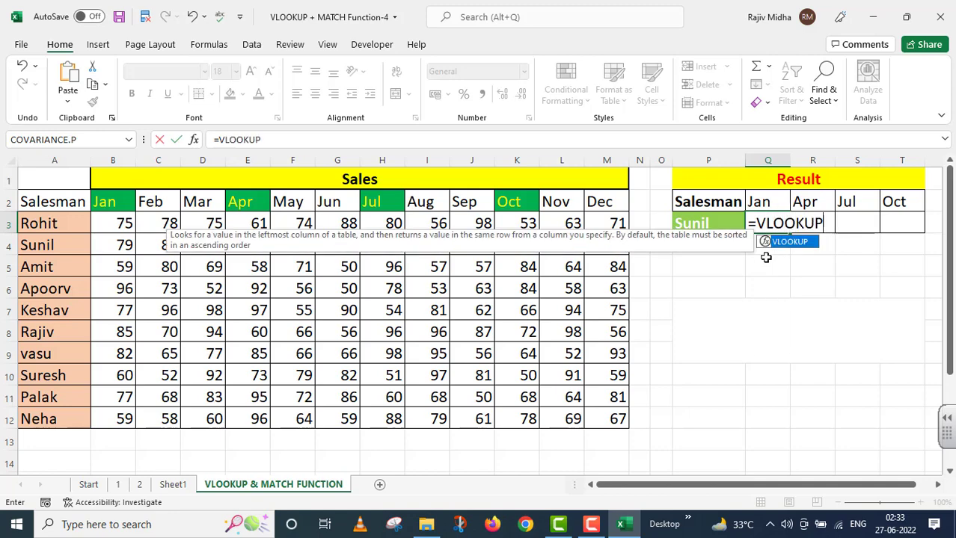
{"action": "type", "text": "("}
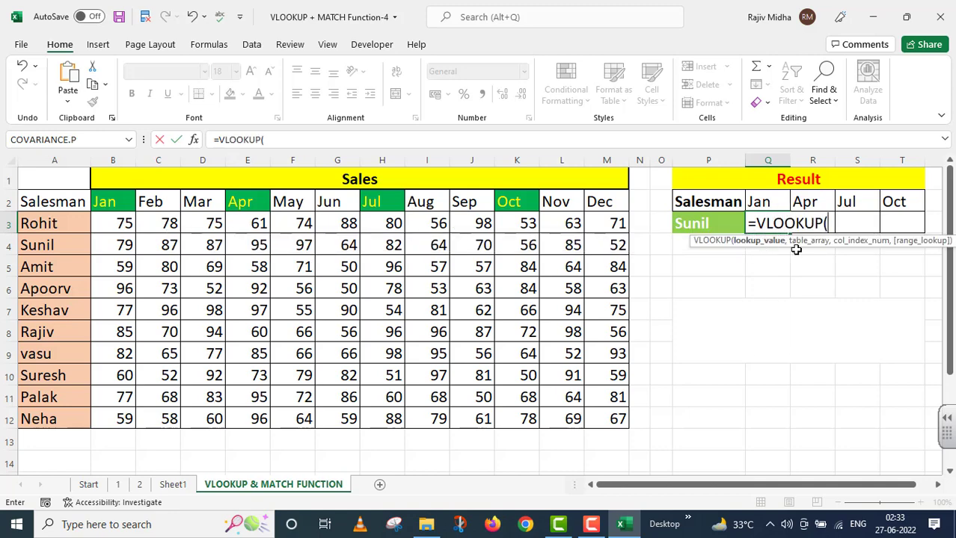
{"action": "left_click", "coordinate": [705, 226]}
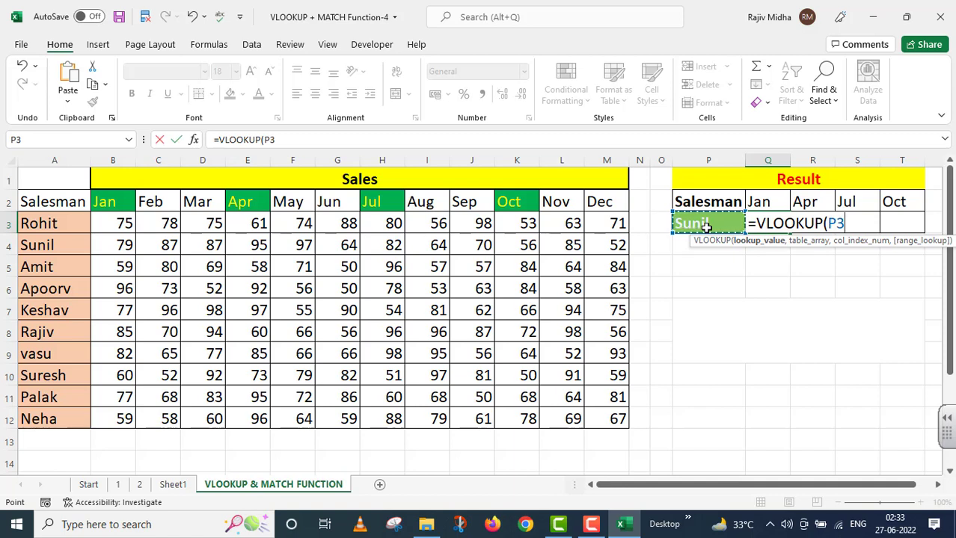
{"action": "key", "text": "F4"}
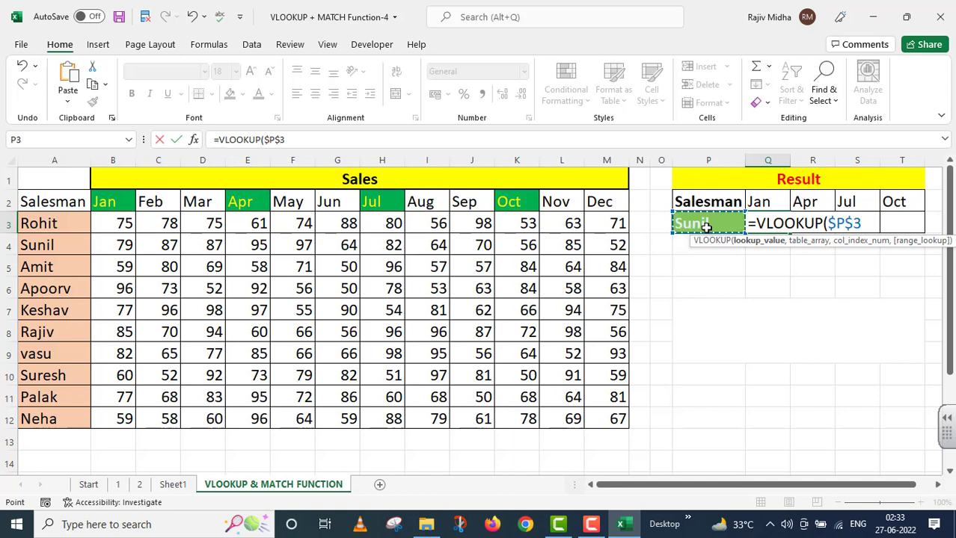
{"action": "type", "text": ","}
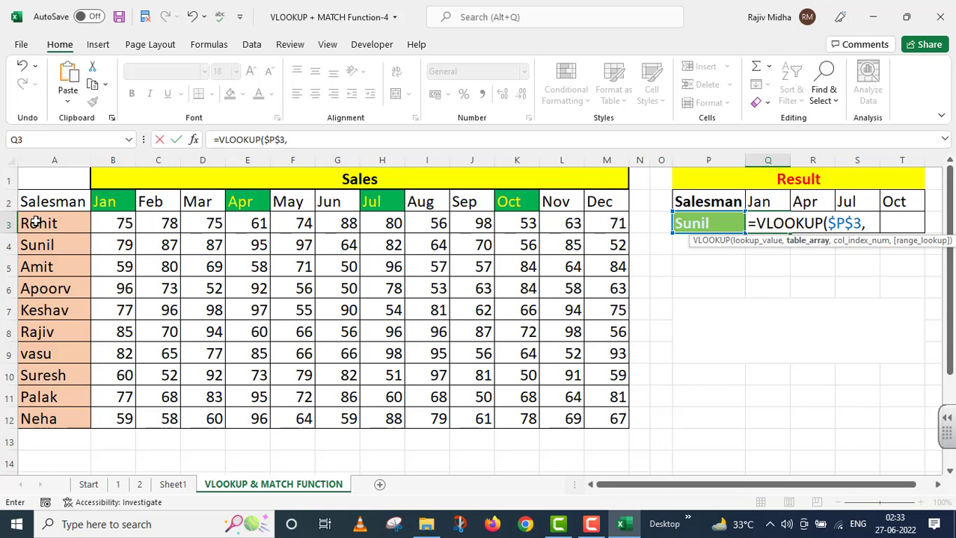
{"action": "left_click_drag", "start_coordinate": [34, 222], "coordinate": [621, 423]}
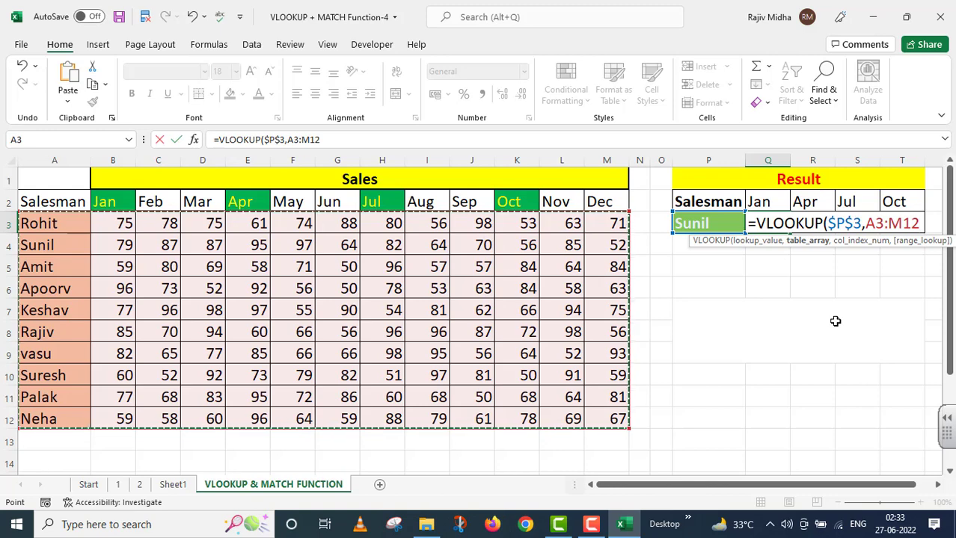
{"action": "key", "text": "F4"}
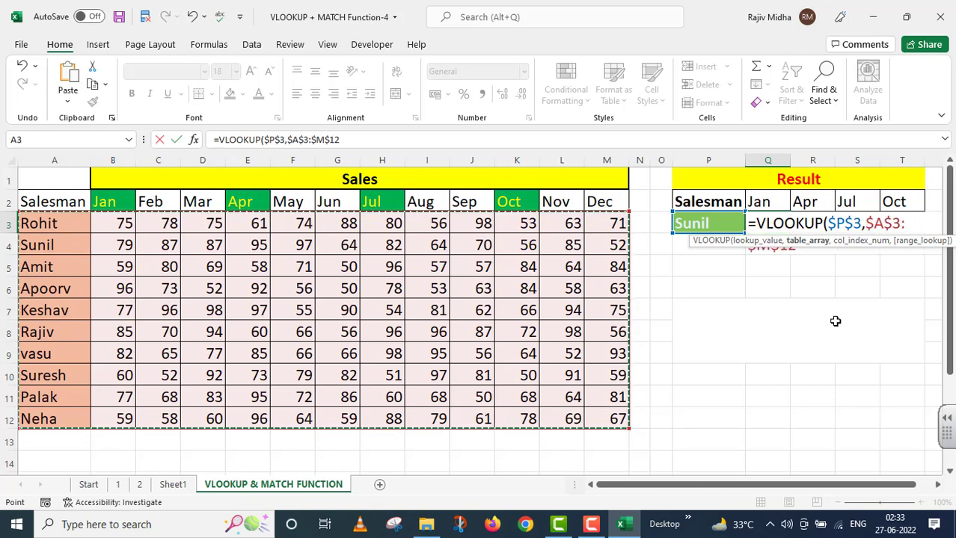
{"action": "type", "text": ","}
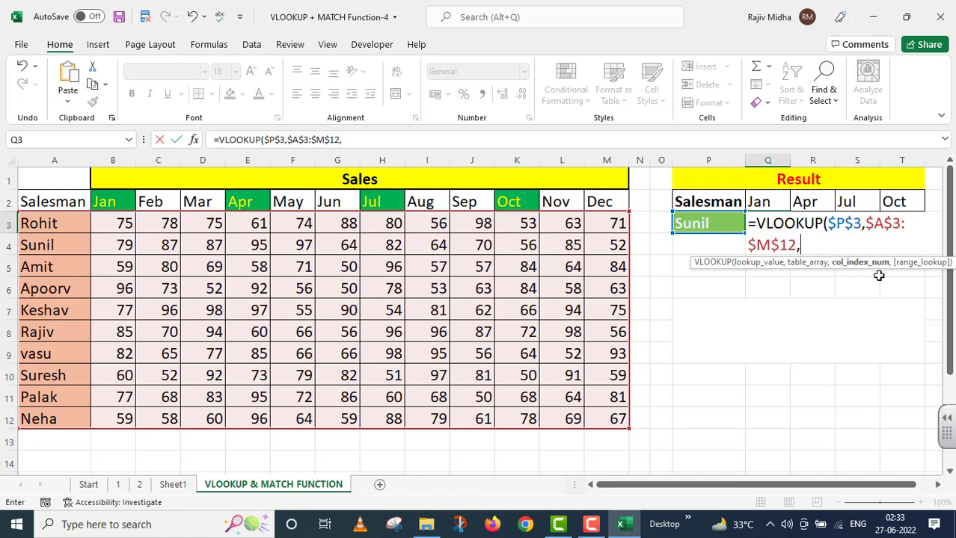
Nest a MATCH function as the VLOOKUP column index, with Q$2 as its lookup value
{"action": "type", "text": "MAT"}
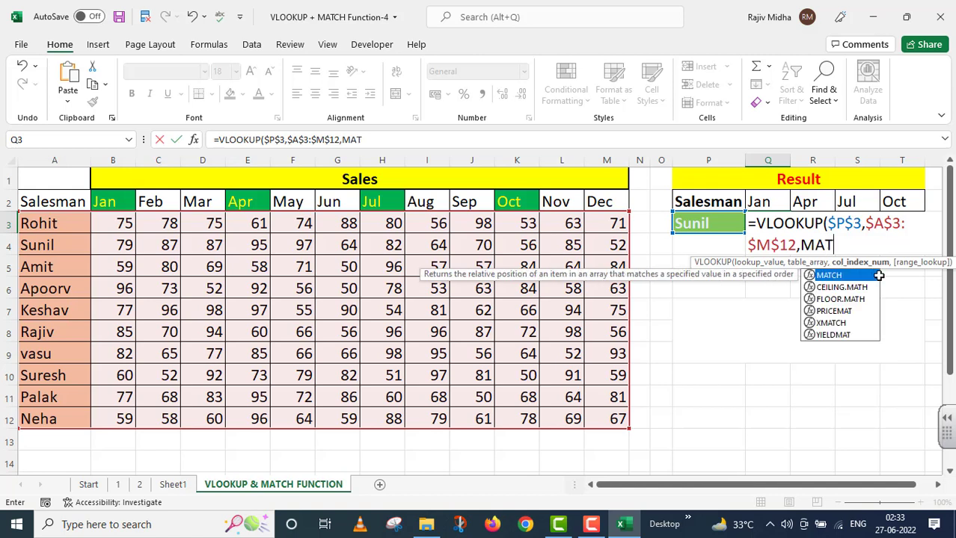
{"action": "type", "text": "CH("}
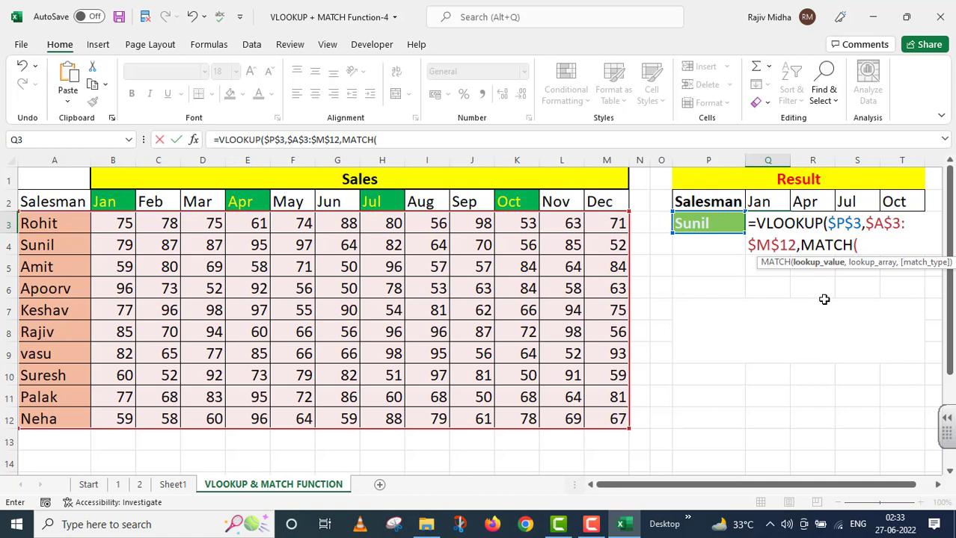
{"action": "left_click", "coordinate": [760, 202]}
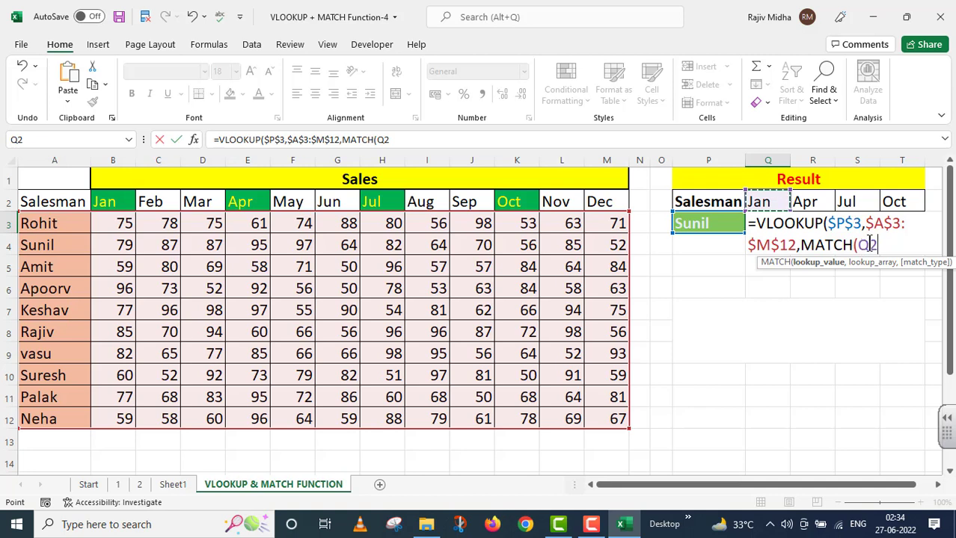
{"action": "key", "text": "F2"}
{"action": "key", "text": "F4"}
{"action": "key", "text": "F4"}
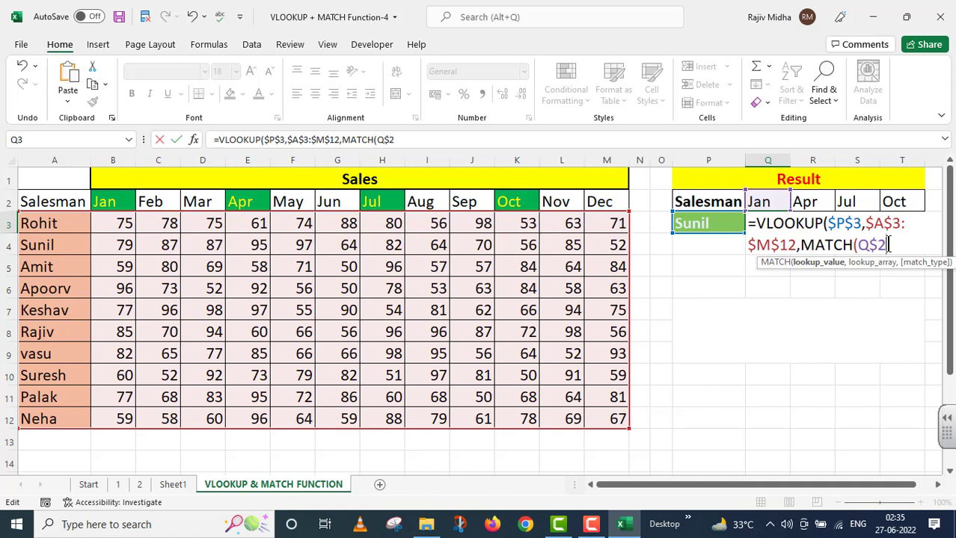
{"action": "type", "text": ","}
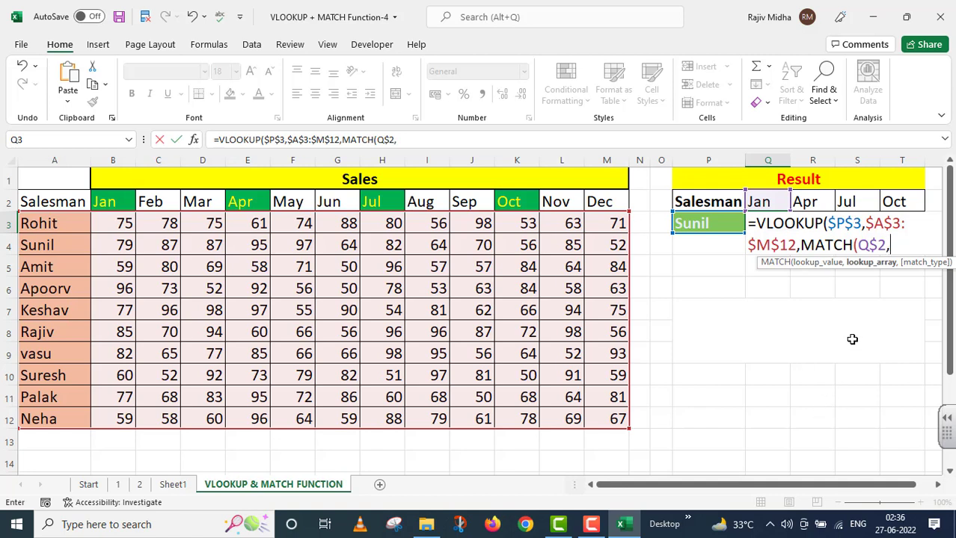
Complete the nested MATCH with $A$2:$M$2 as the lookup array and 0 (Exact match) as the match type
{"action": "left_click_drag", "start_coordinate": [36, 200], "coordinate": [609, 202]}
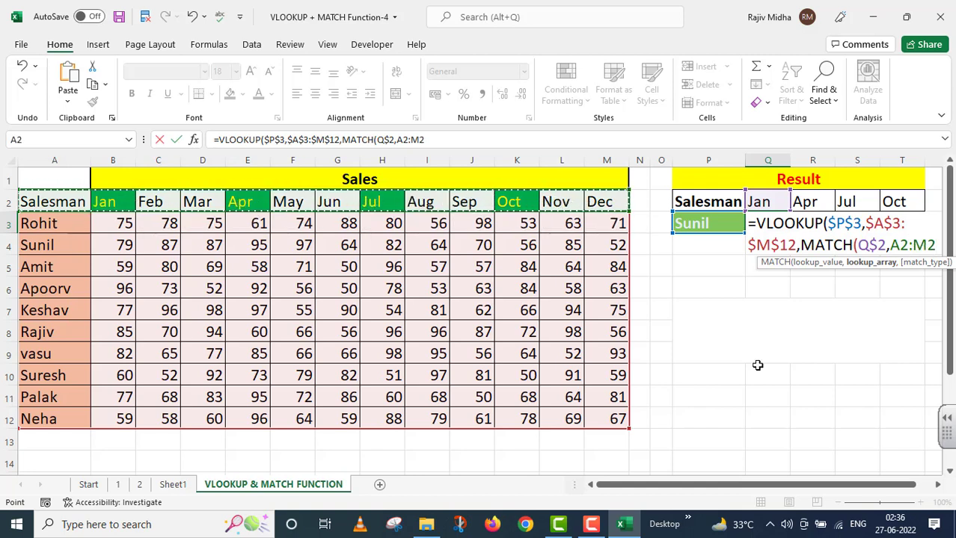
{"action": "key", "text": "F4"}
{"action": "type", "text": ","}
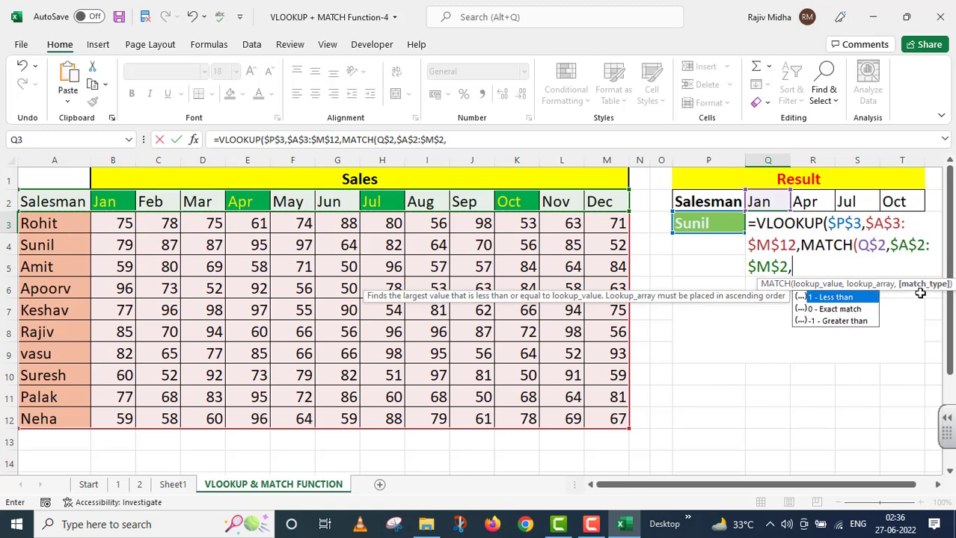
{"action": "left_click", "coordinate": [839, 308]}
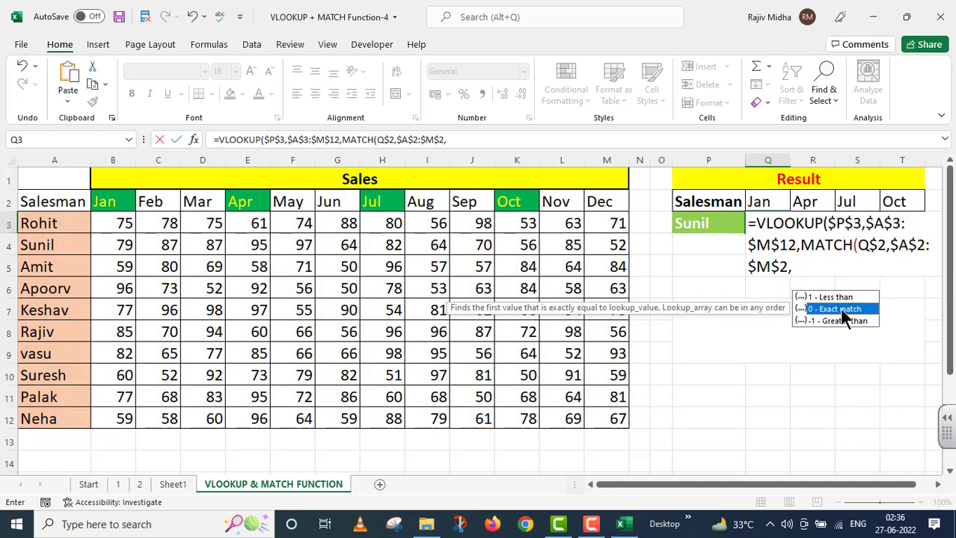
{"action": "double_click", "coordinate": [839, 308]}
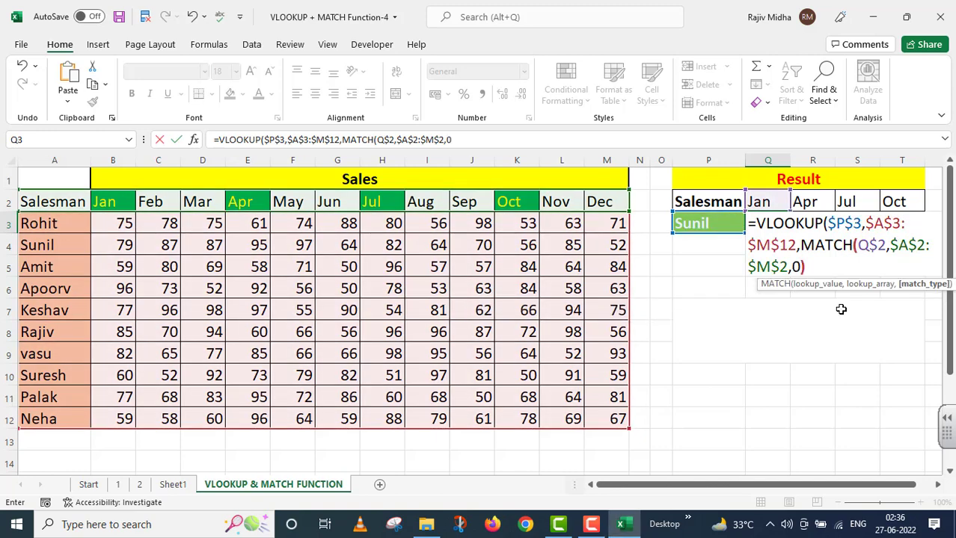
{"action": "type", "text": ")"}
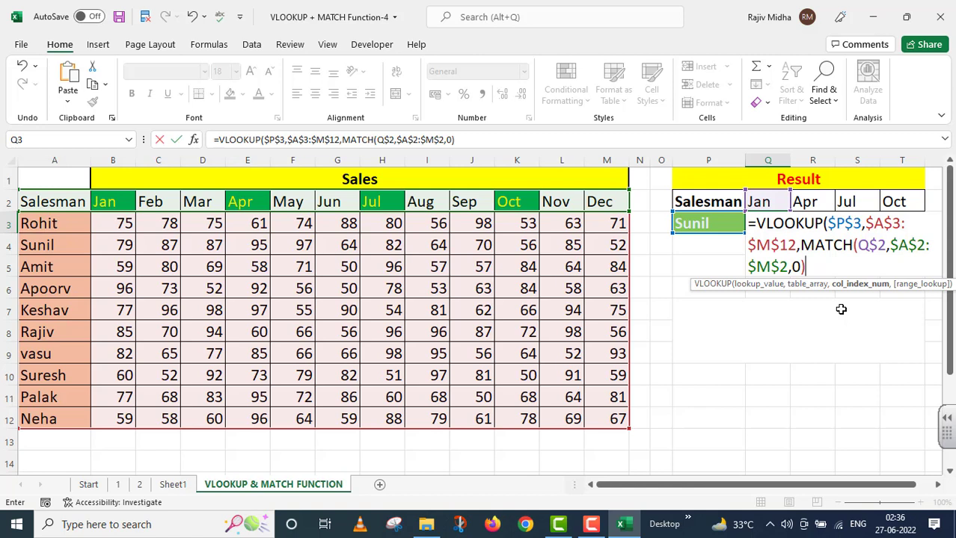
Finish the VLOOKUP in Q3 with FALSE (Exact match) as the range lookup and enter the formula
{"action": "type", "text": ","}
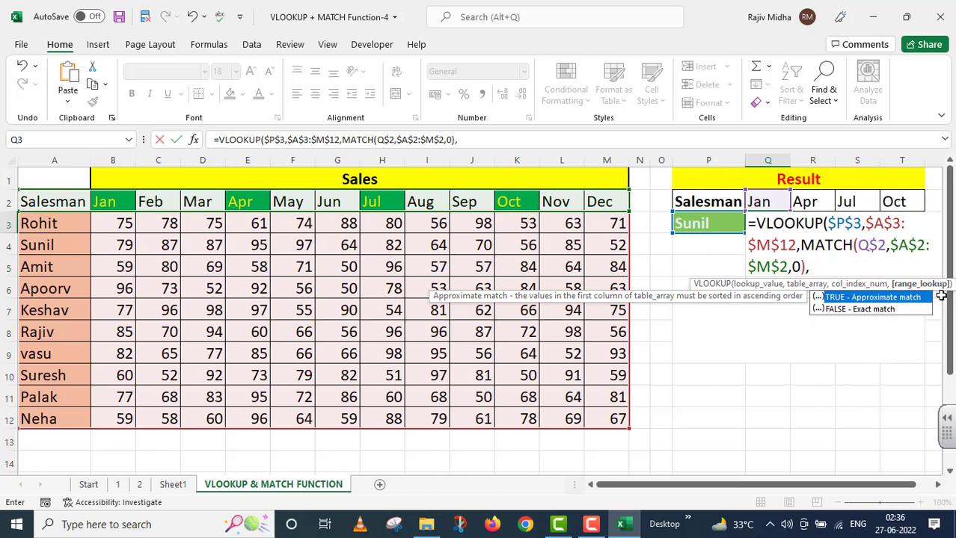
{"action": "left_click", "coordinate": [858, 309]}
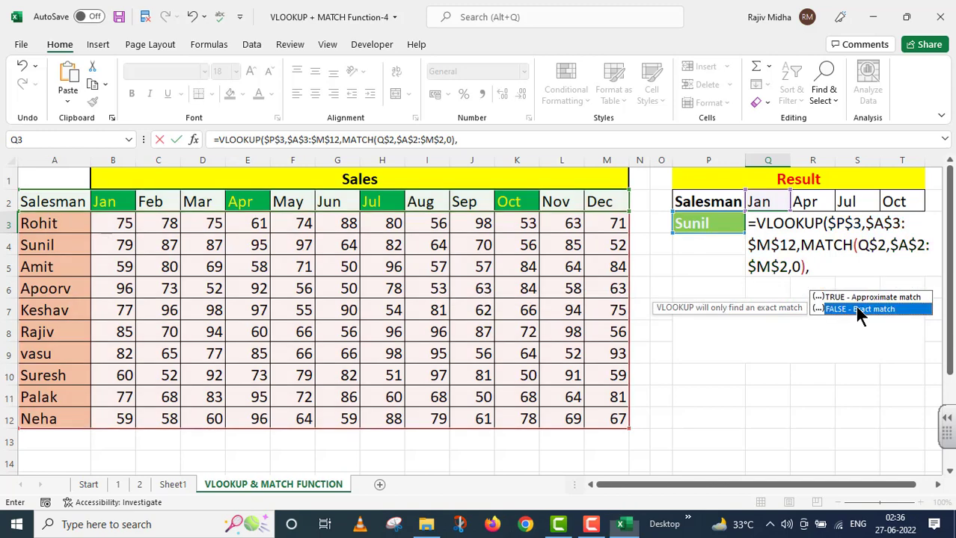
{"action": "double_click", "coordinate": [858, 308]}
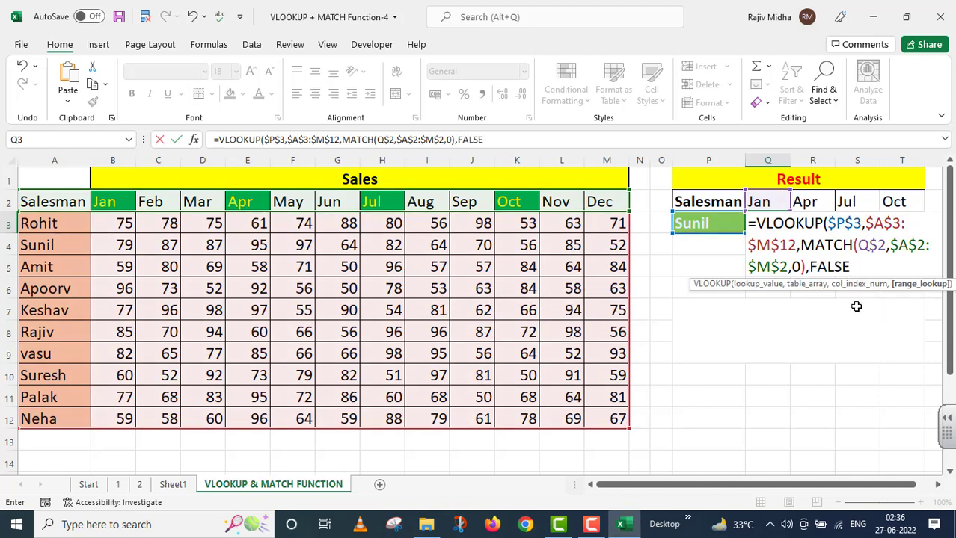
{"action": "type", "text": ")"}
{"action": "key", "text": "Return"}
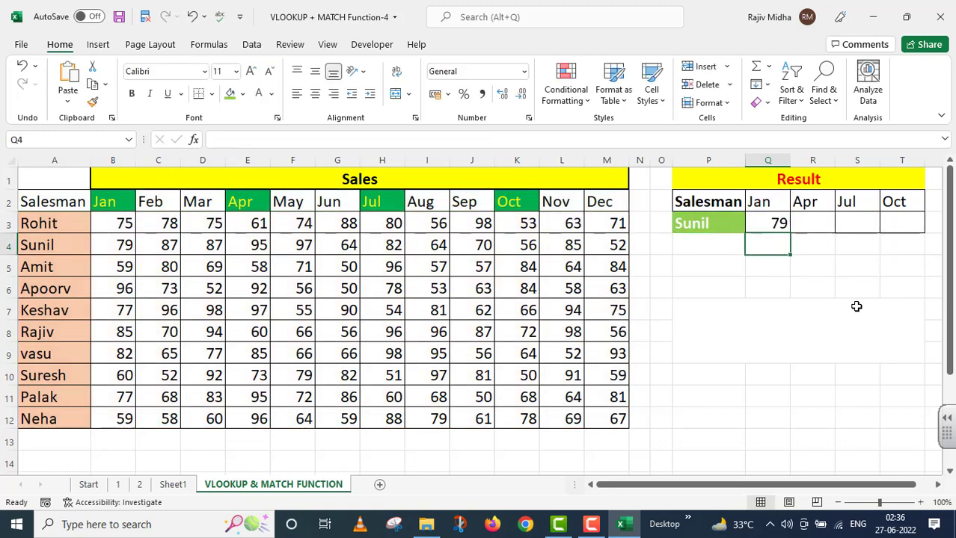
Fill the Q3 formula across to T3 for the Apr, Jul and Oct columns
{"action": "left_click", "coordinate": [777, 223]}
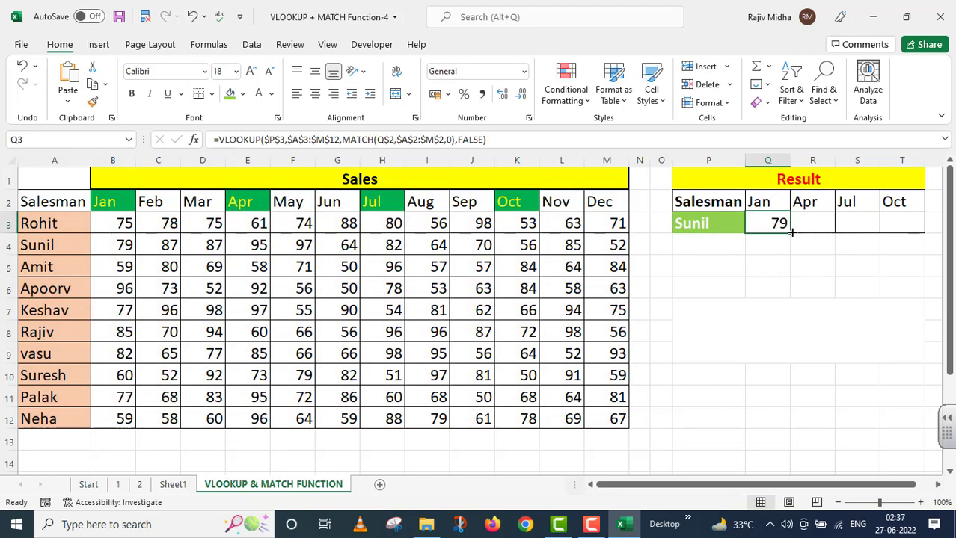
{"action": "left_click_drag", "start_coordinate": [788, 234], "coordinate": [905, 235]}
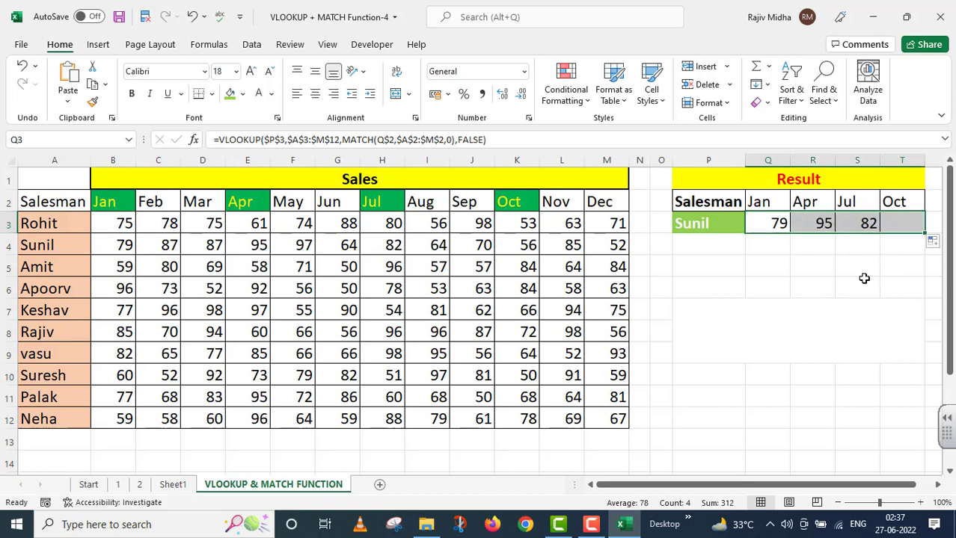
{"action": "left_click", "coordinate": [842, 264]}
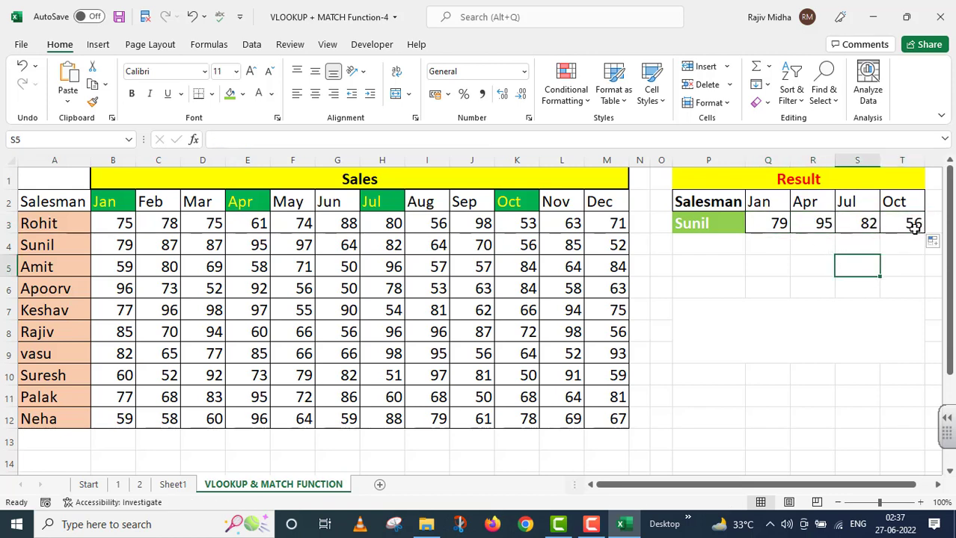
Check the second salesman's Jan, Apr, Jul and Oct figures in the Sales table against the Result table
{"action": "left_click", "coordinate": [124, 245]}
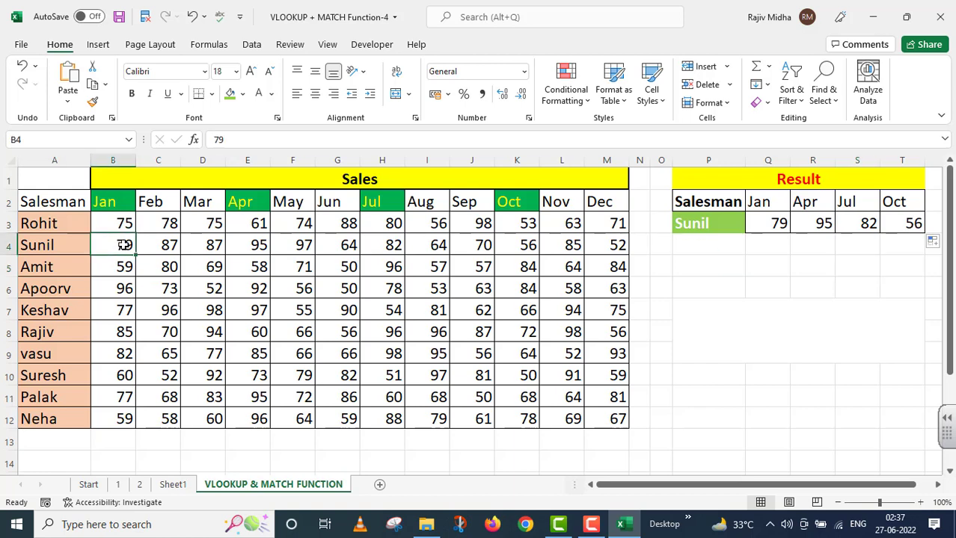
{"action": "left_click", "coordinate": [259, 244]}
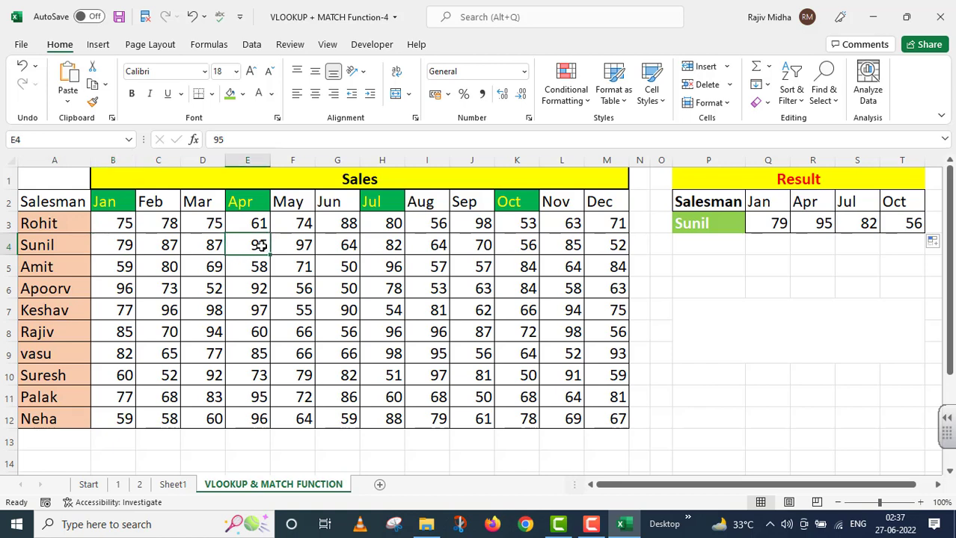
{"action": "left_click", "coordinate": [390, 244]}
{"action": "key", "text": "Right"}
{"action": "key", "text": "Right"}
{"action": "key", "text": "Right"}
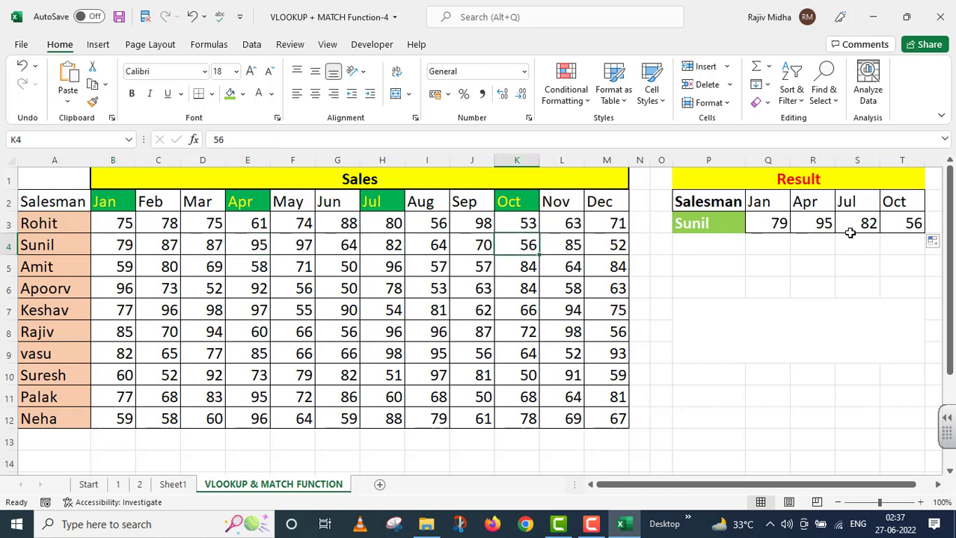
{"action": "left_click", "coordinate": [916, 225]}
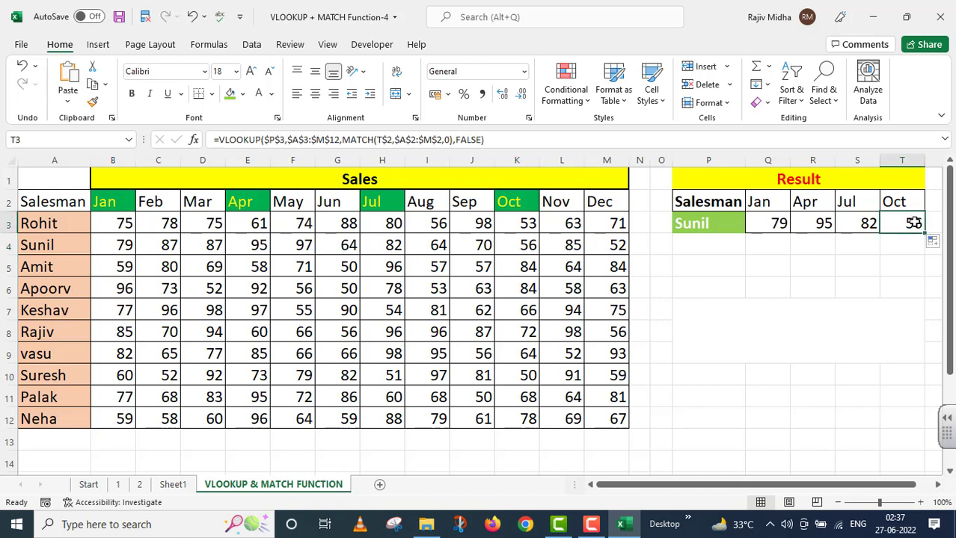
{"action": "left_click", "coordinate": [521, 245]}
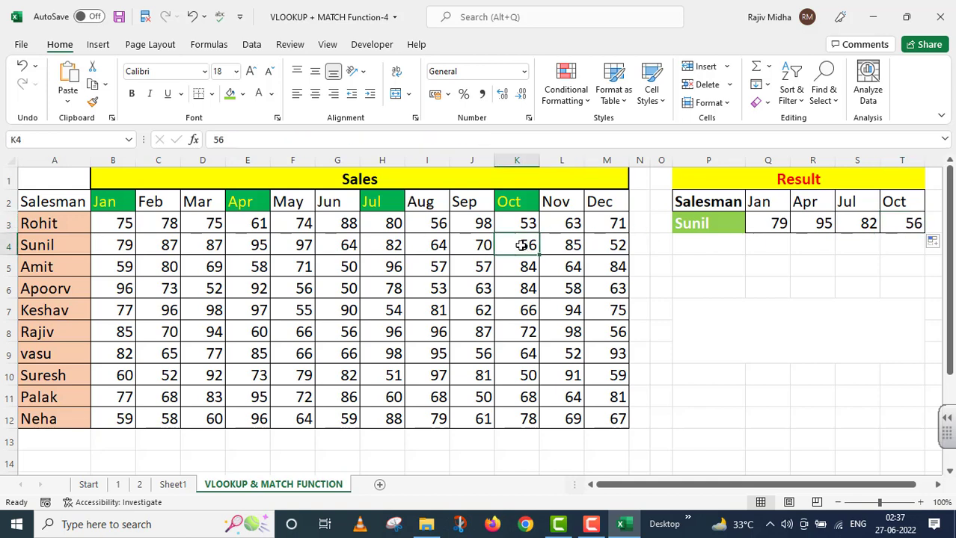
Choose the first salesman in the P3 drop-down and compare the results with his Jan, Apr, Jul and Oct sales in row 3
{"action": "left_click", "coordinate": [715, 224]}
{"action": "left_click", "coordinate": [752, 226]}
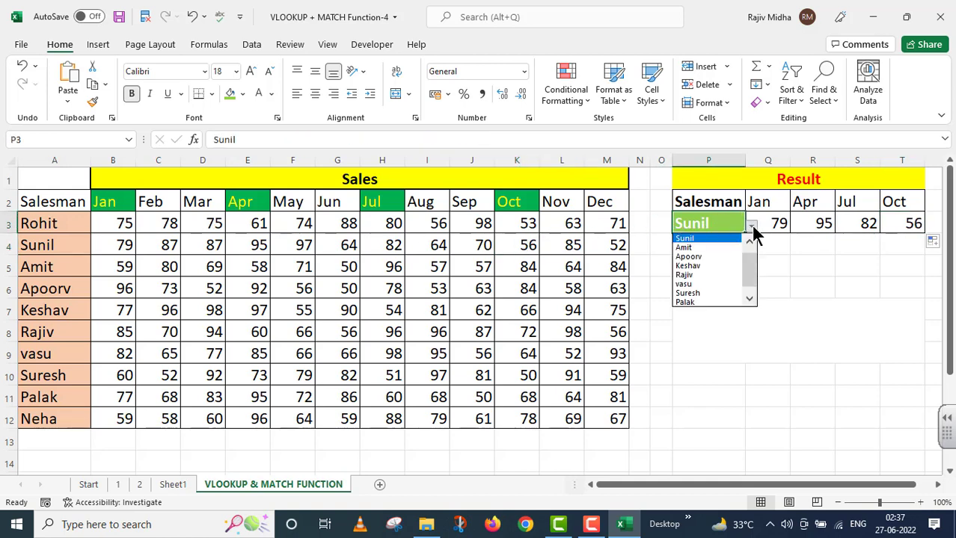
{"action": "left_click_drag", "start_coordinate": [744, 261], "coordinate": [734, 240]}
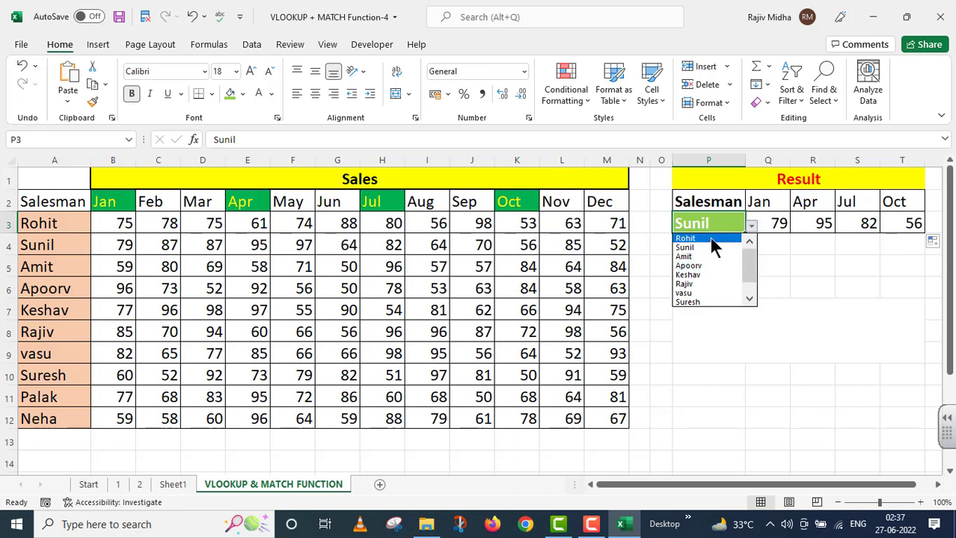
{"action": "left_click", "coordinate": [709, 238]}
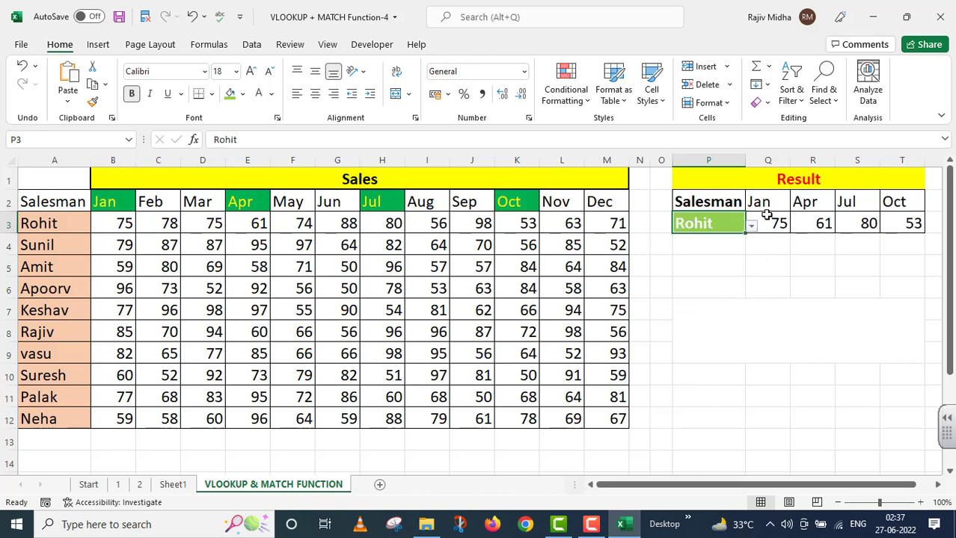
{"action": "left_click", "coordinate": [126, 224]}
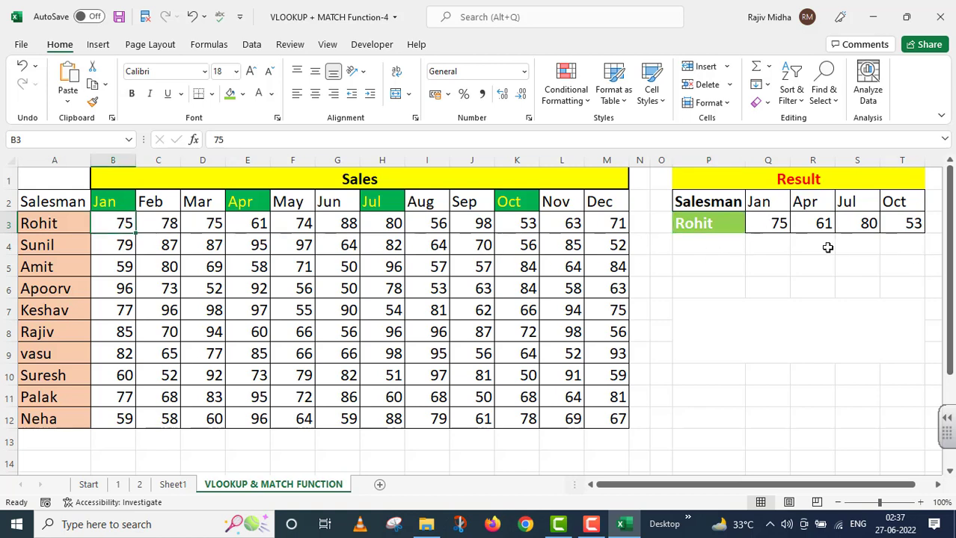
{"action": "left_click", "coordinate": [258, 224]}
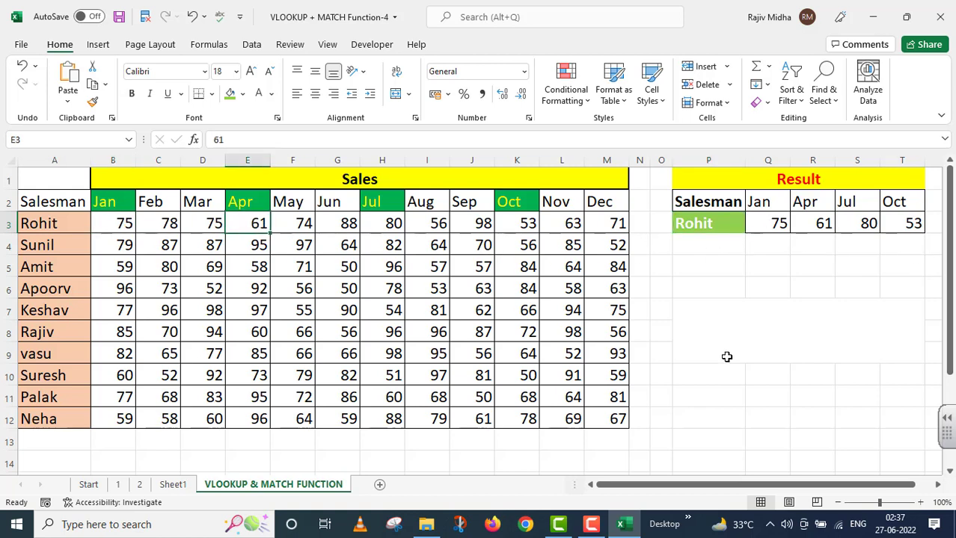
{"action": "left_click", "coordinate": [396, 224]}
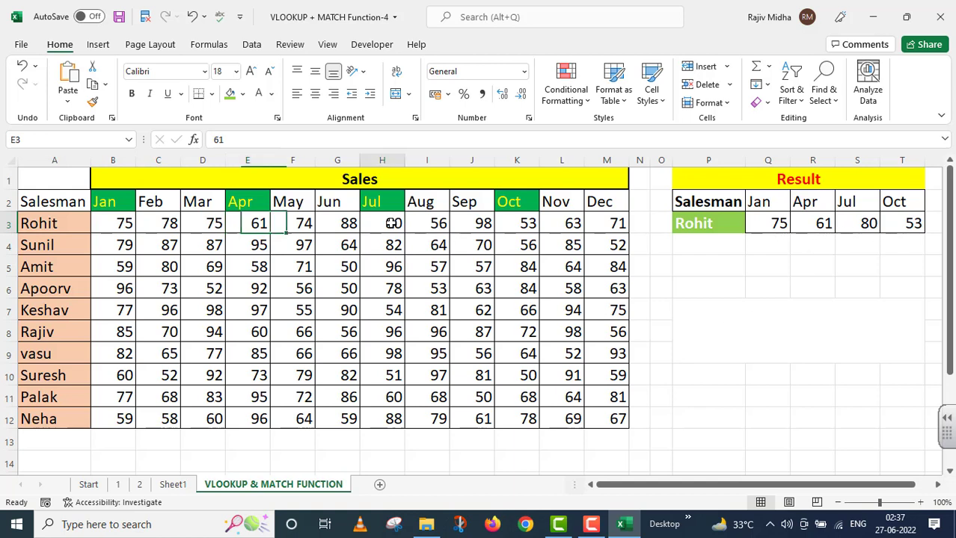
{"action": "left_click", "coordinate": [518, 224]}
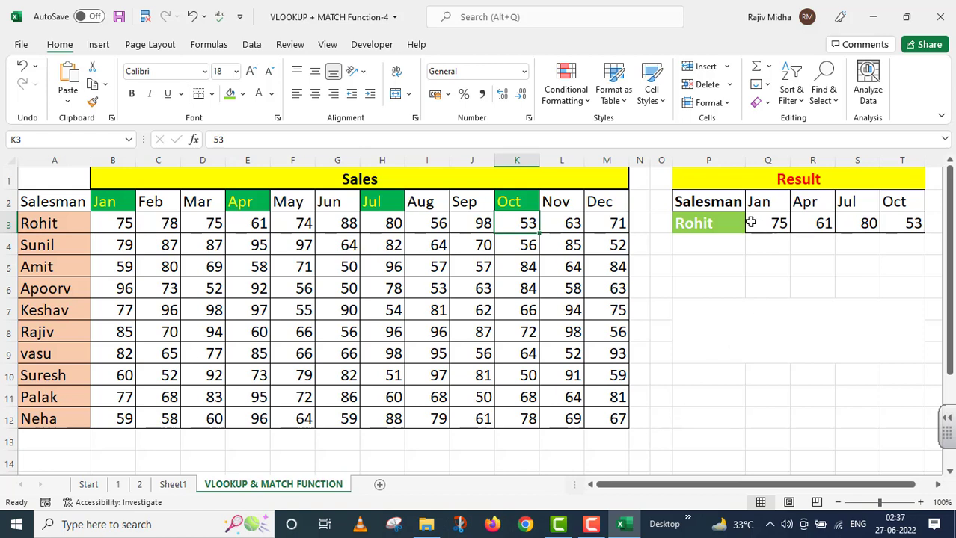
Switch the P3 drop-down selection to the sixth salesman, listed in row 8 of the Sales table
{"action": "left_click", "coordinate": [719, 218]}
{"action": "left_click", "coordinate": [751, 226]}
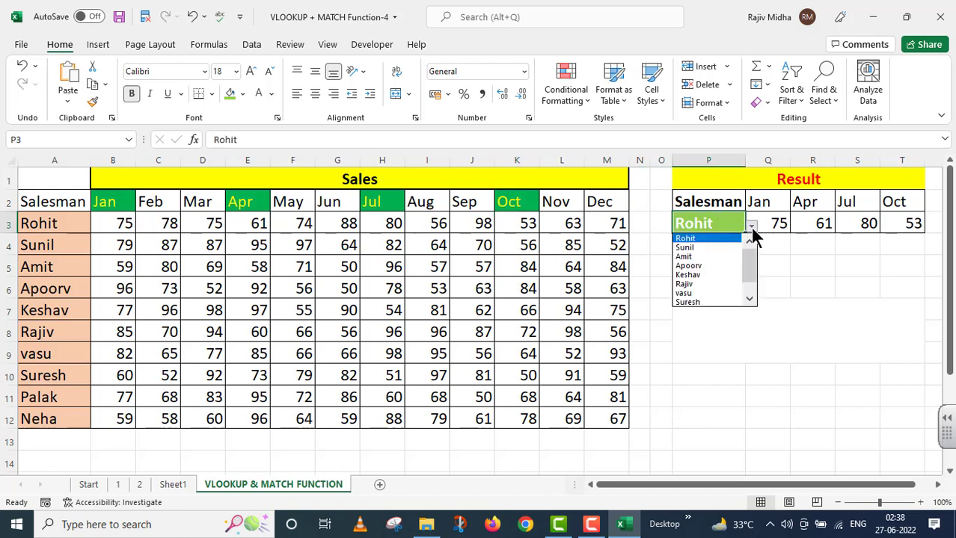
{"action": "left_click", "coordinate": [707, 285]}
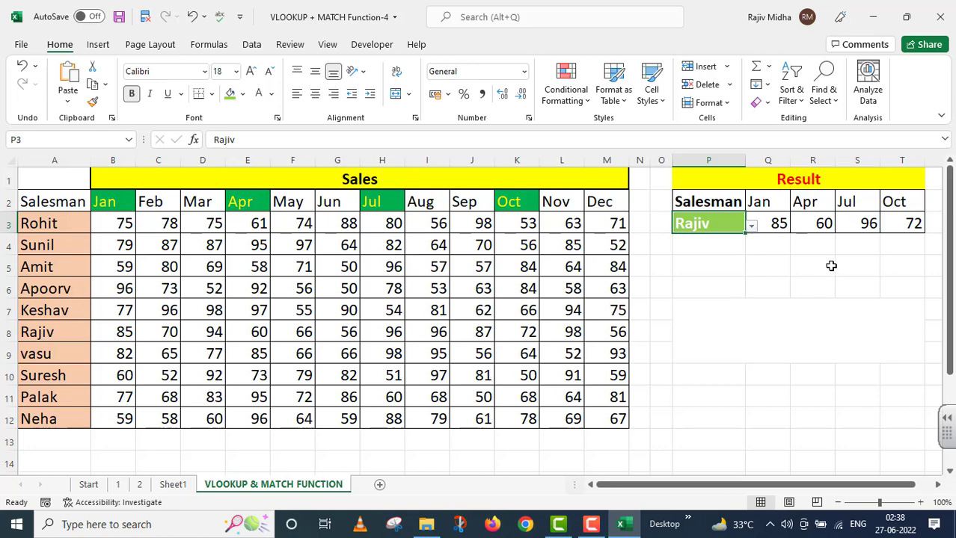
Copy the full formula from Q3 and paste it as visible text, prefixed with an apostrophe, into the merged cell below the Result table
{"action": "left_click", "coordinate": [771, 224]}
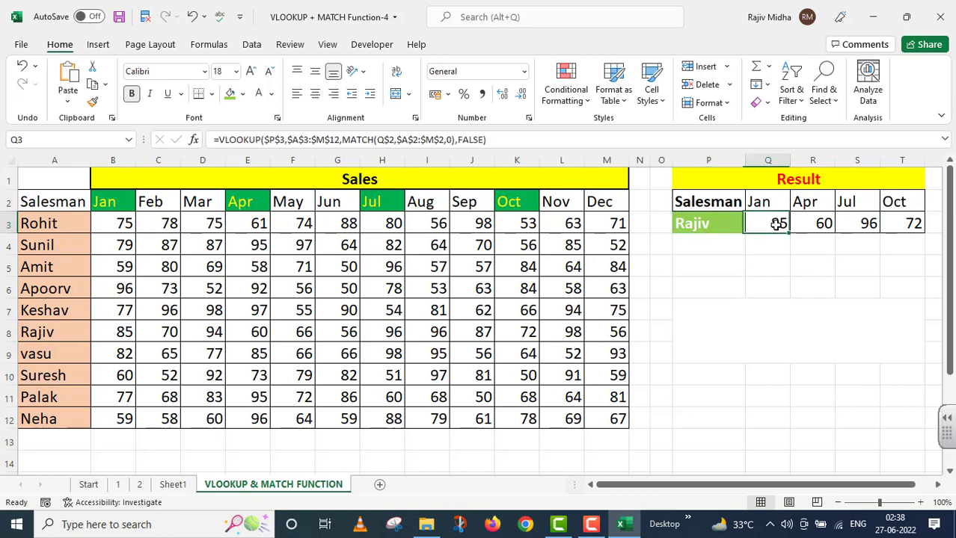
{"action": "left_click_drag", "start_coordinate": [488, 140], "coordinate": [373, 139]}
{"action": "triple_click", "coordinate": [306, 140]}
{"action": "key", "text": "ctrl+c"}
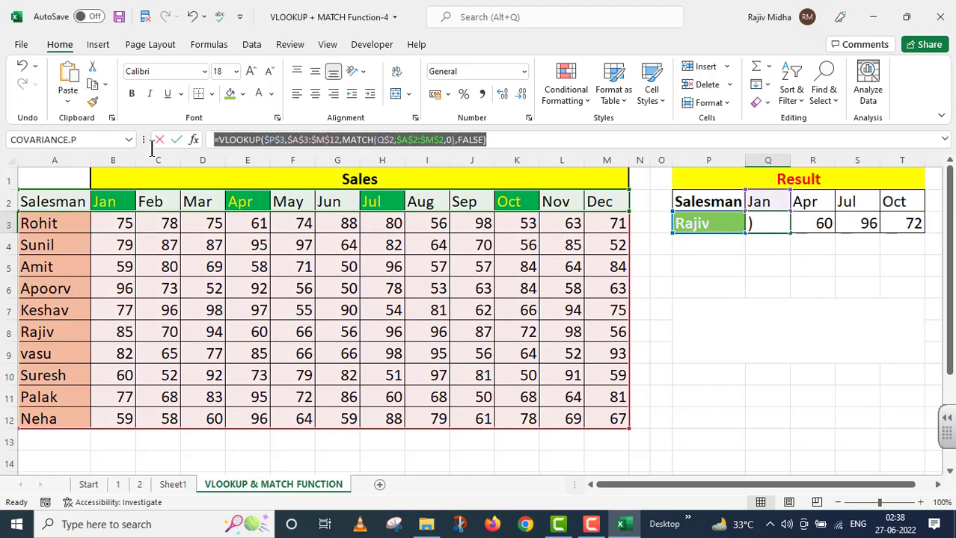
{"action": "key", "text": "Return"}
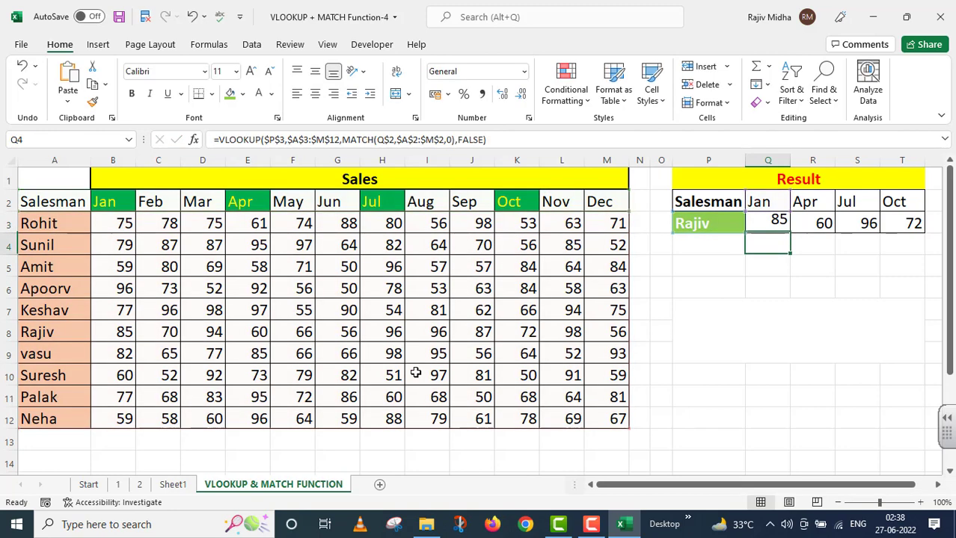
{"action": "double_click", "coordinate": [677, 311]}
{"action": "key", "text": "ctrl+v"}
{"action": "key", "text": "Home"}
{"action": "type", "text": "'"}
{"action": "left_click", "coordinate": [829, 426]}
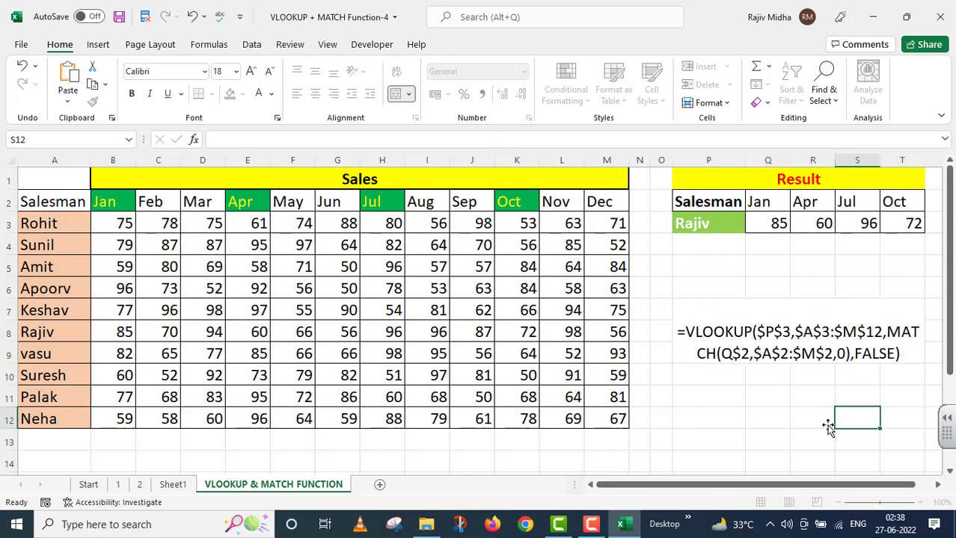